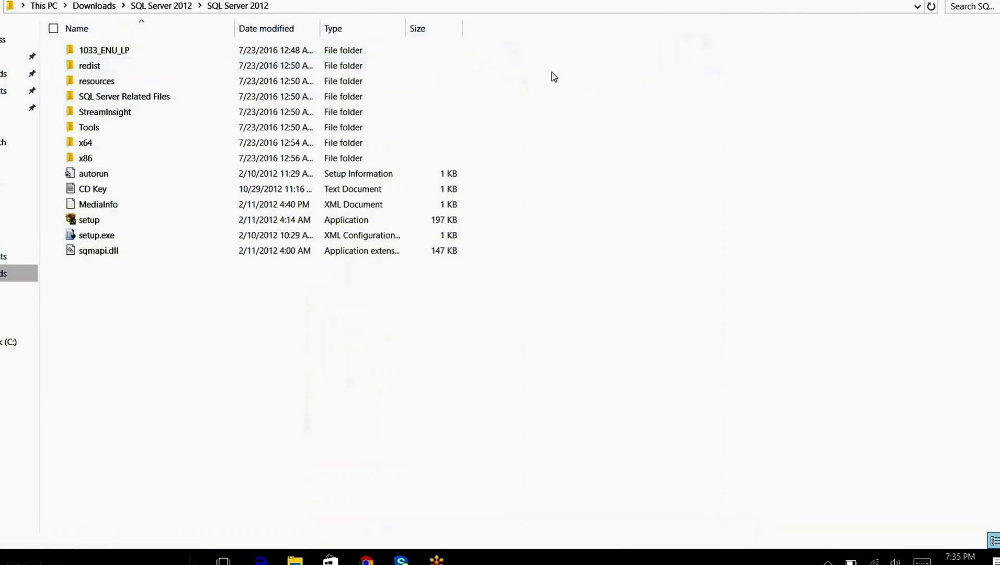
Run the 'setup' application in the SQL Server 2012 installation folder
left_click(161, 242)
key("F2")
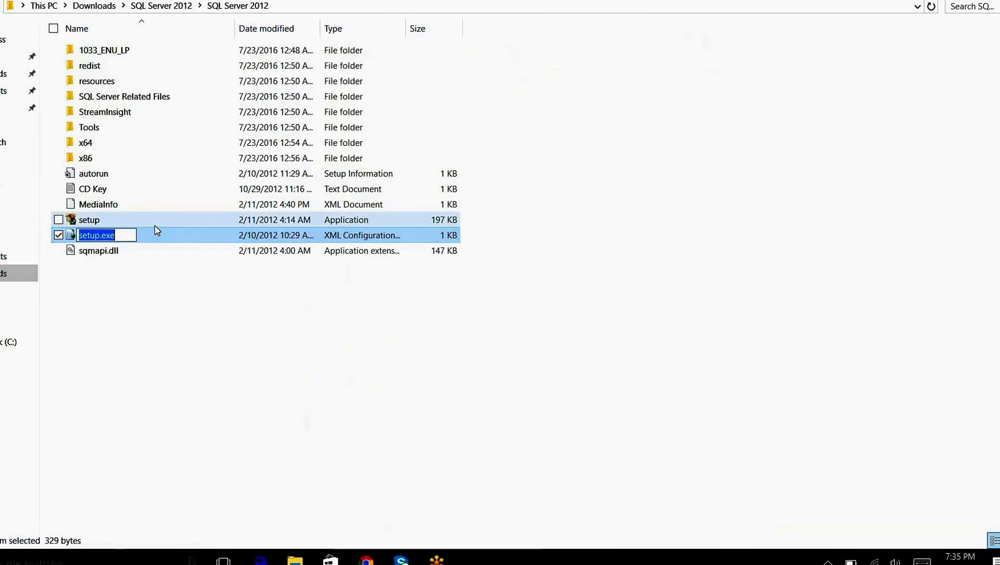
left_click(154, 225)
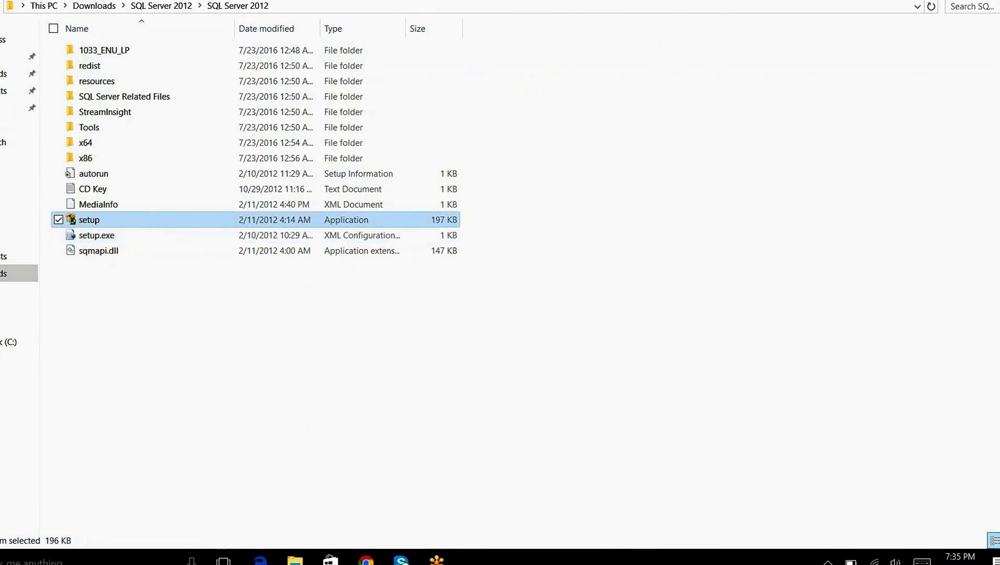
key("Return")
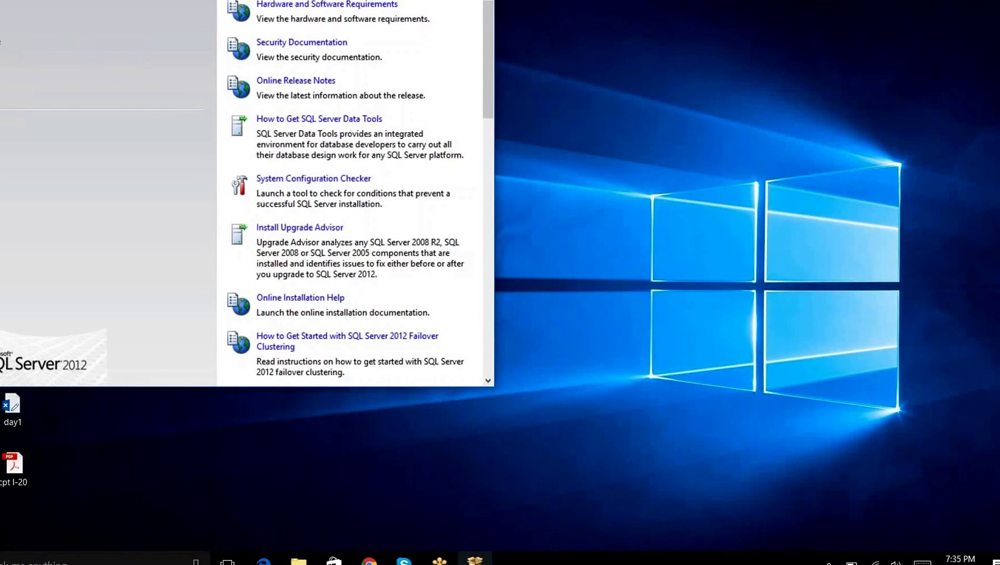
Choose 'New SQL Server stand-alone installation' from the Installation section
left_click(0, 24)
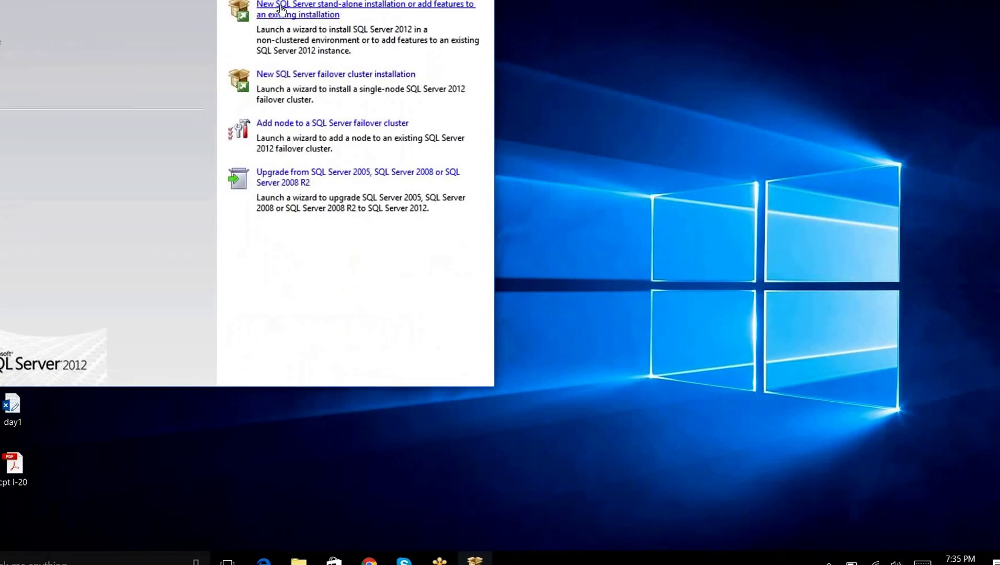
left_click(281, 8)
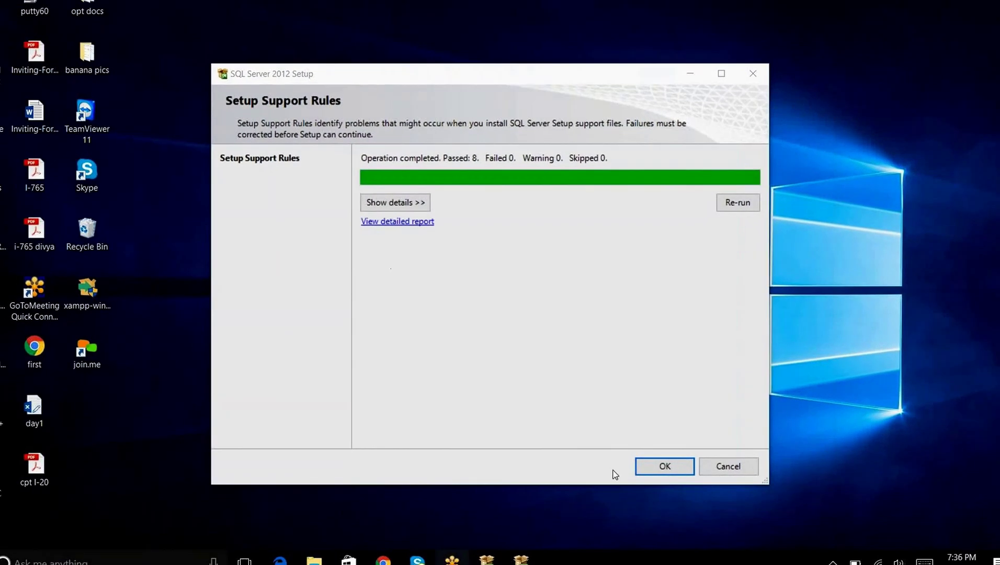
Confirm the Setup Support Rules result of 8 passed, 0 failed
left_click(648, 467)
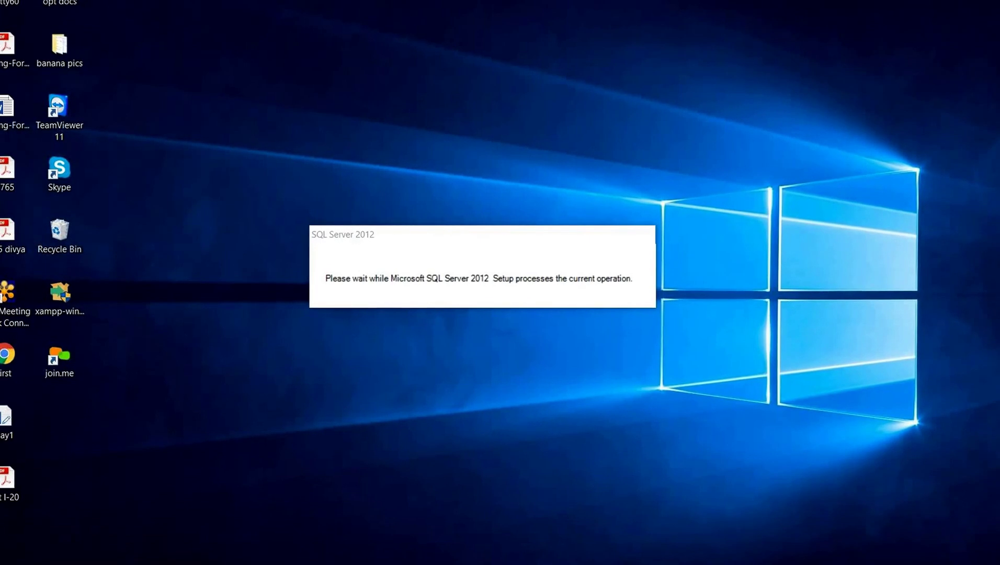
mouse_move(481, 563)
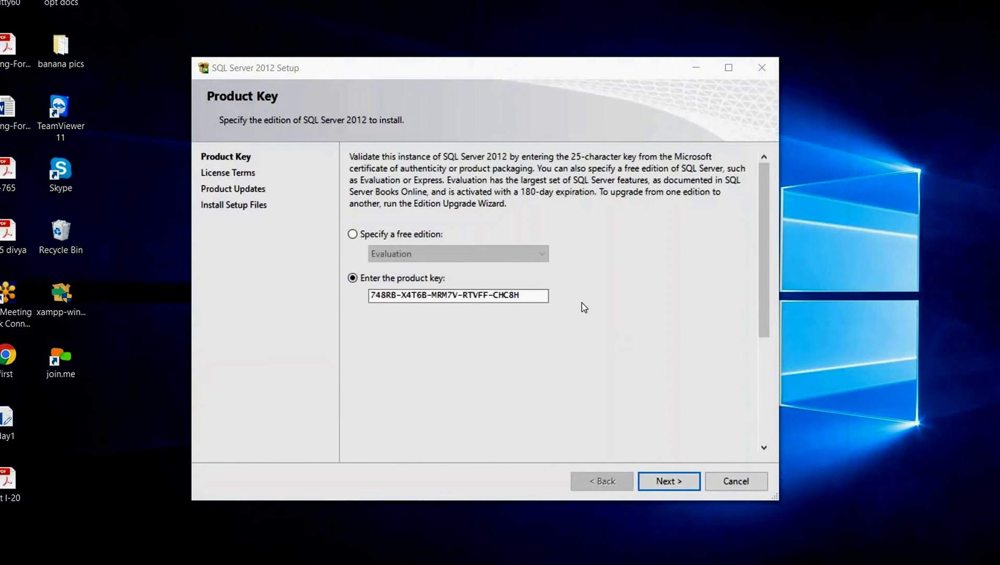
Keep the entered product key and go on to the License Terms page
left_click(667, 481)
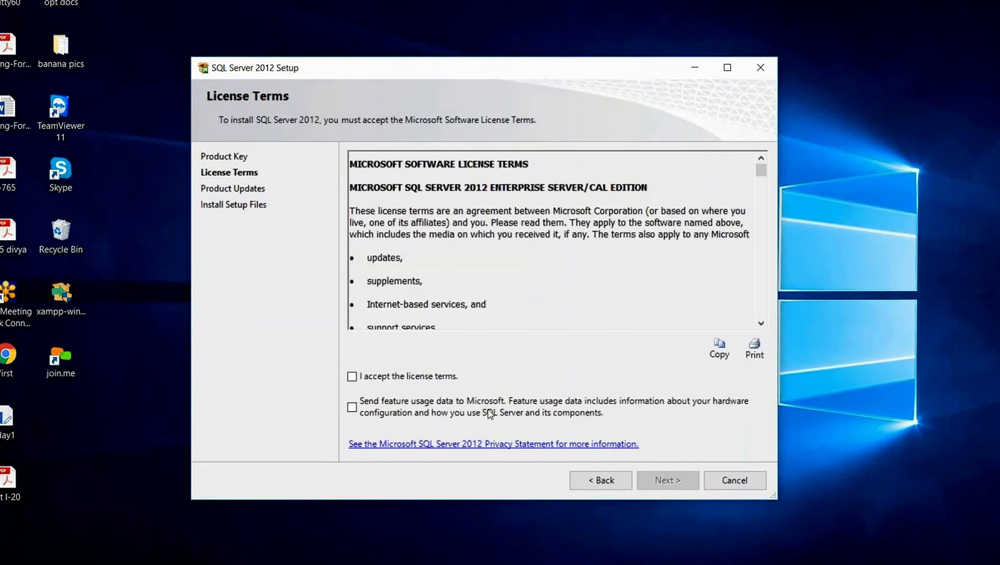
Accept the Microsoft license terms and go on to Product Updates
left_click(352, 377)
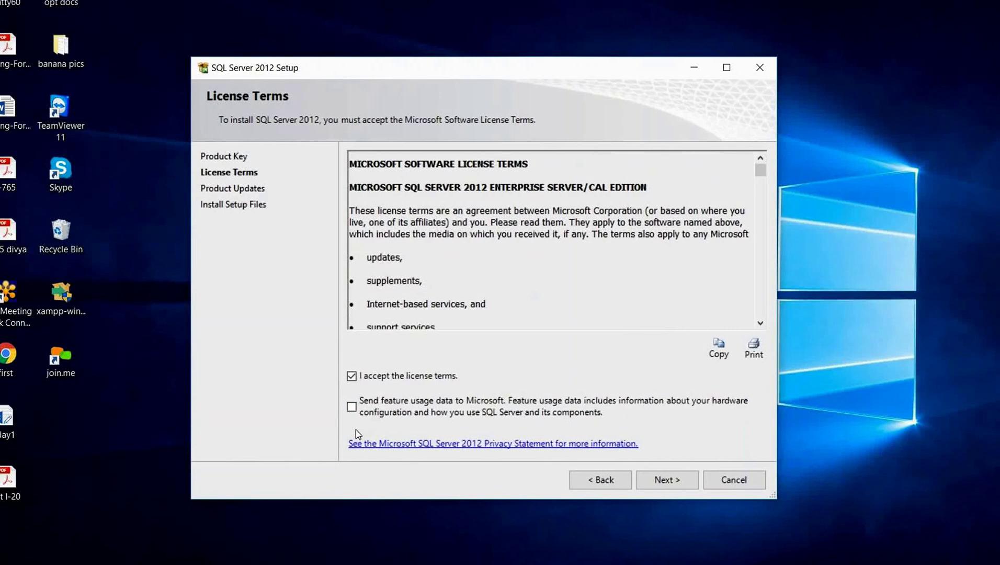
left_click(649, 482)
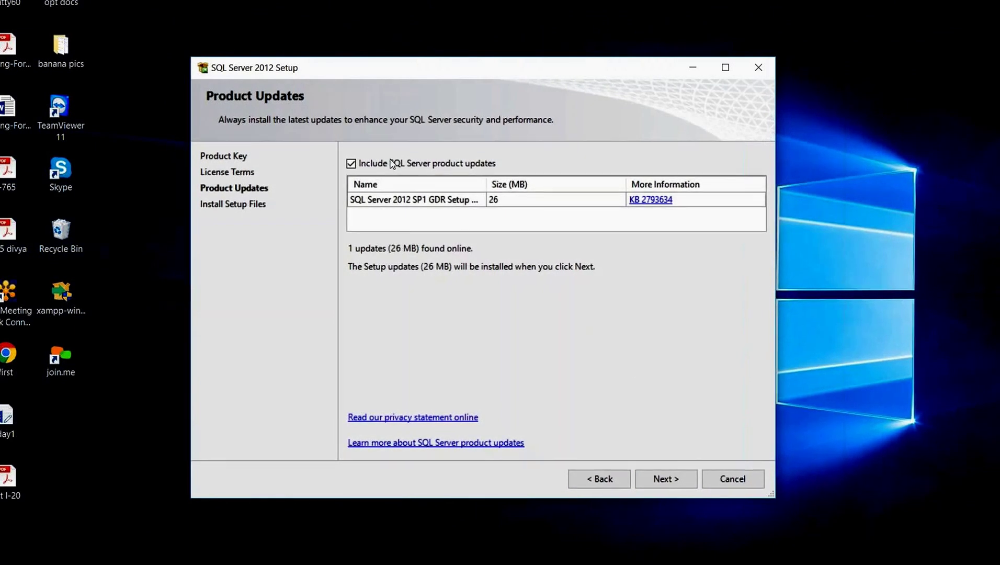
Exclude SQL Server product updates and install only the 26 MB setup files
left_click(351, 164)
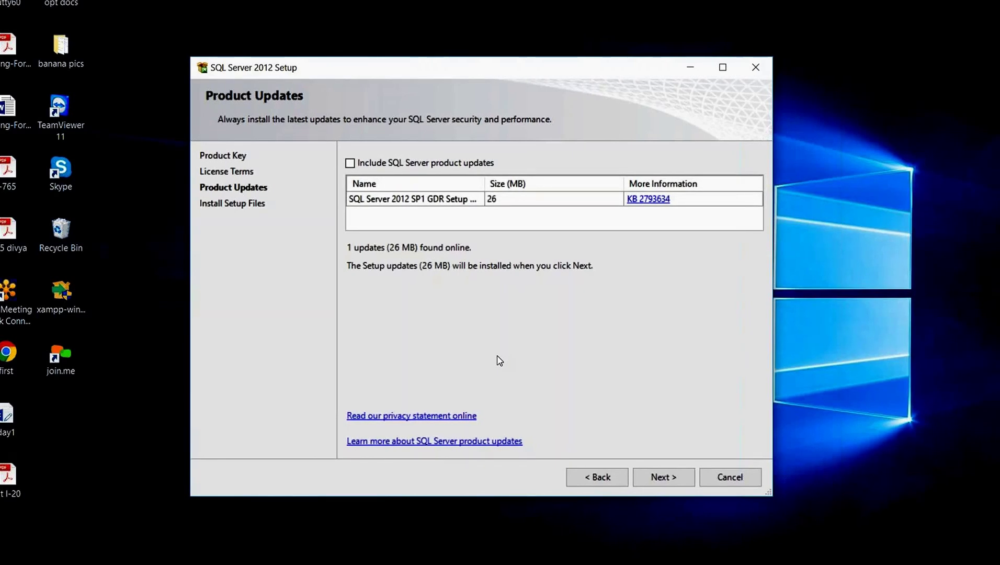
left_click(662, 476)
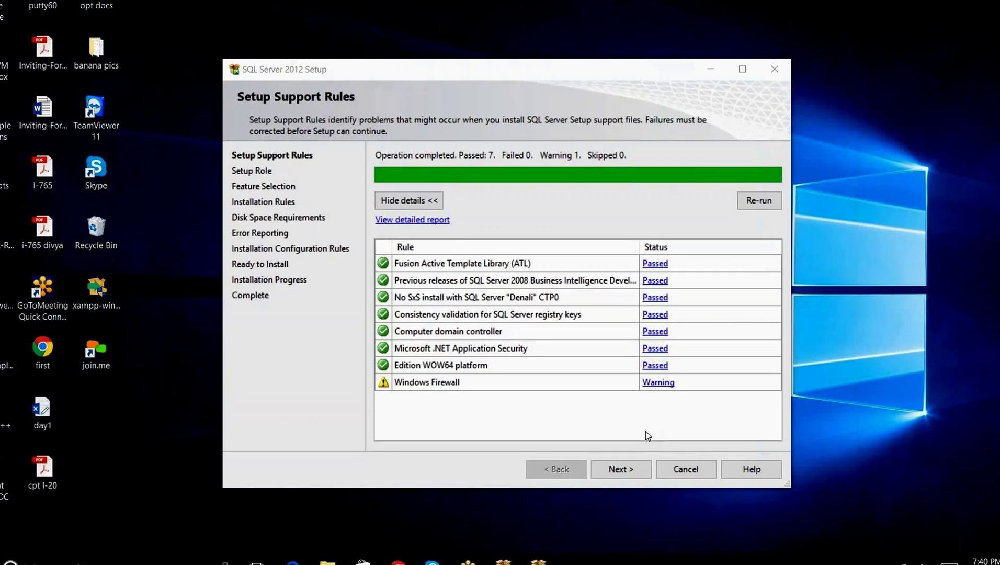
Accept the support rules result of 7 passed and one Windows Firewall warning
left_click(621, 471)
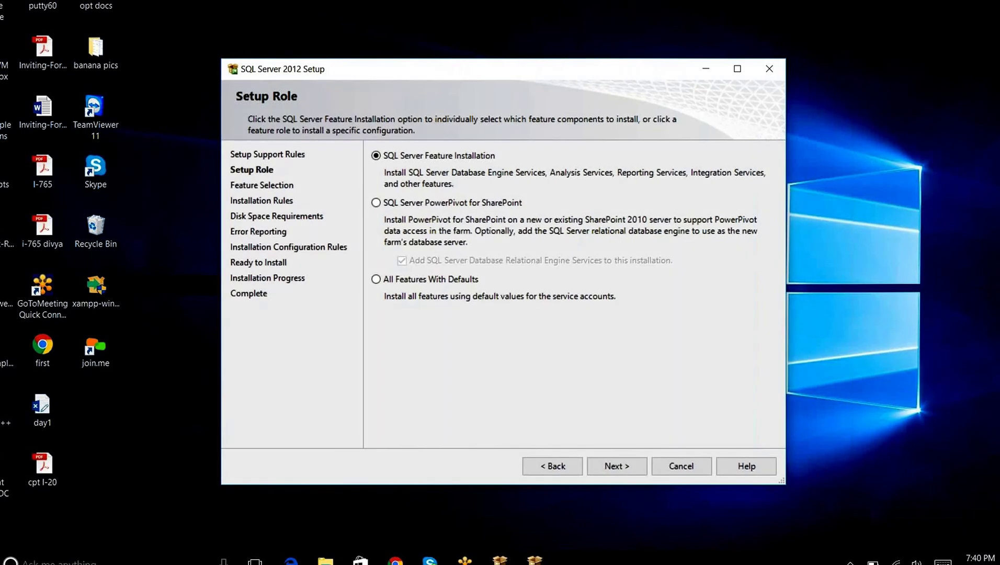
Keep SQL Server Feature Installation as the setup role and continue
left_click(617, 466)
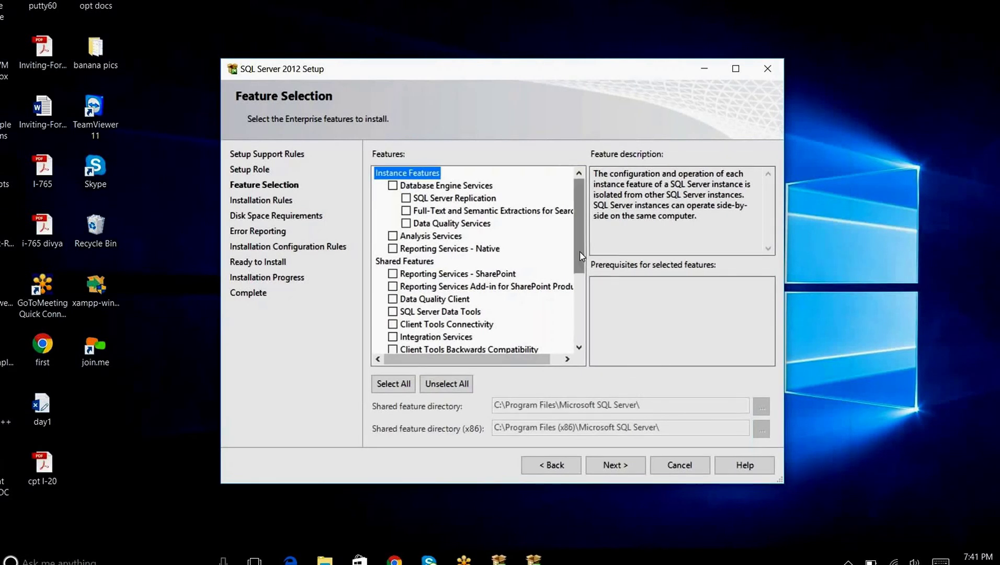
Check all instance and shared features and continue to Installation Rules
left_click_drag(580, 255, 387, 385)
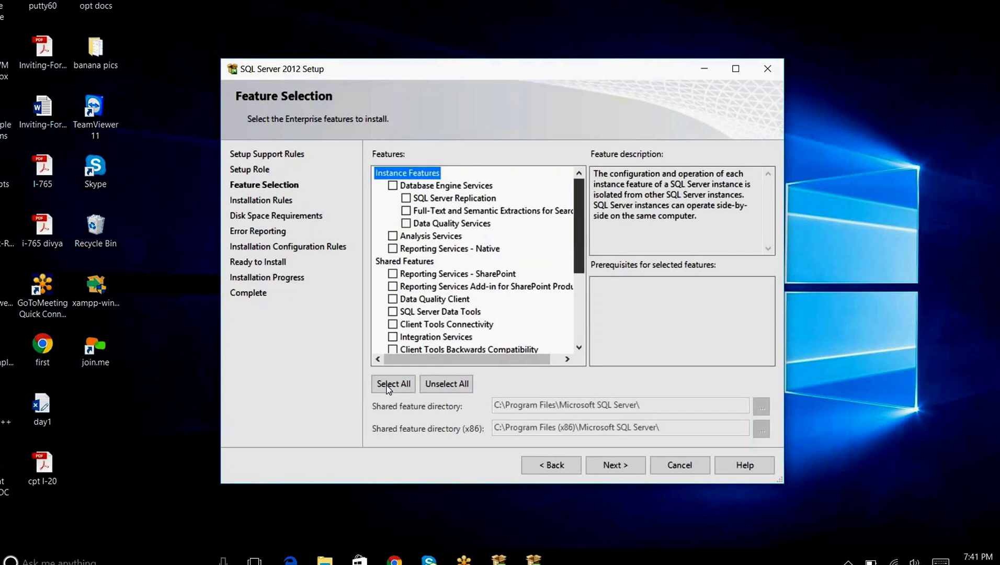
left_click(387, 385)
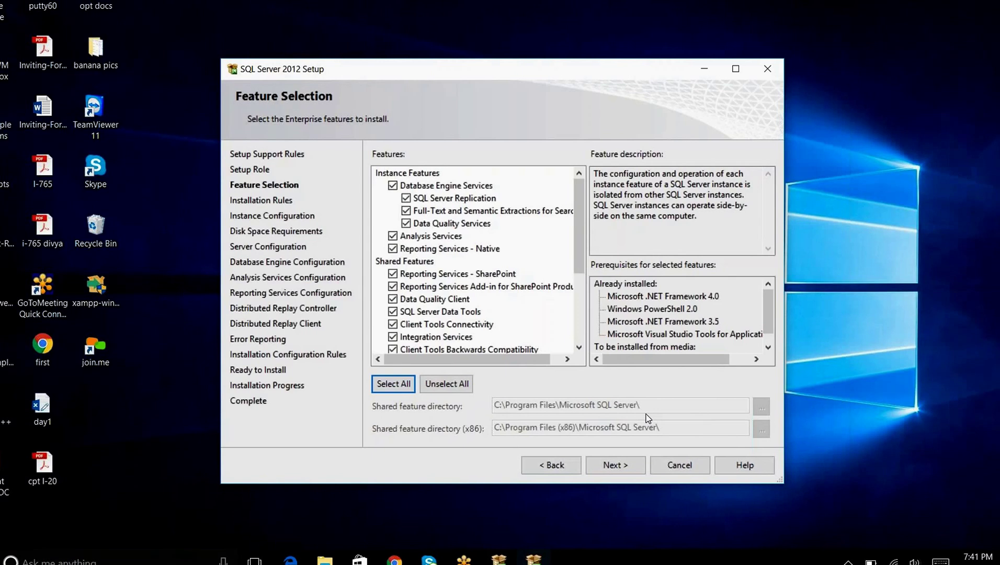
left_click(623, 462)
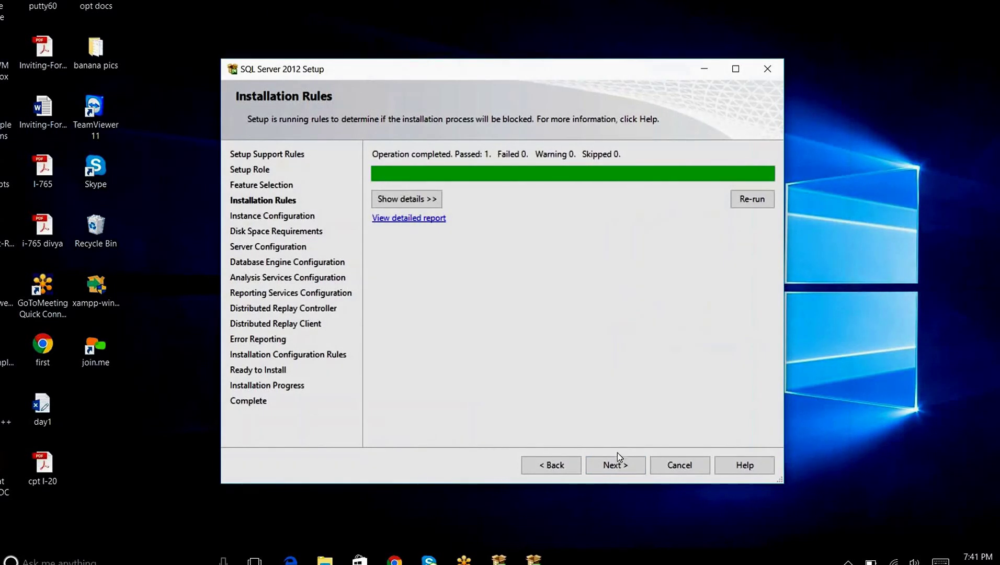
Review the single passed installation rule, then proceed to Instance Configuration
left_click(416, 198)
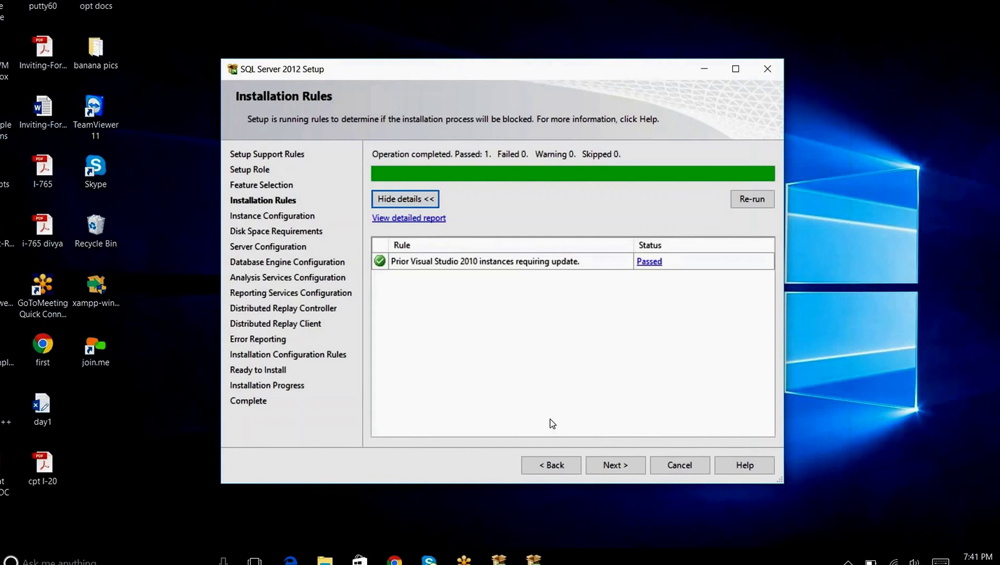
left_click(611, 470)
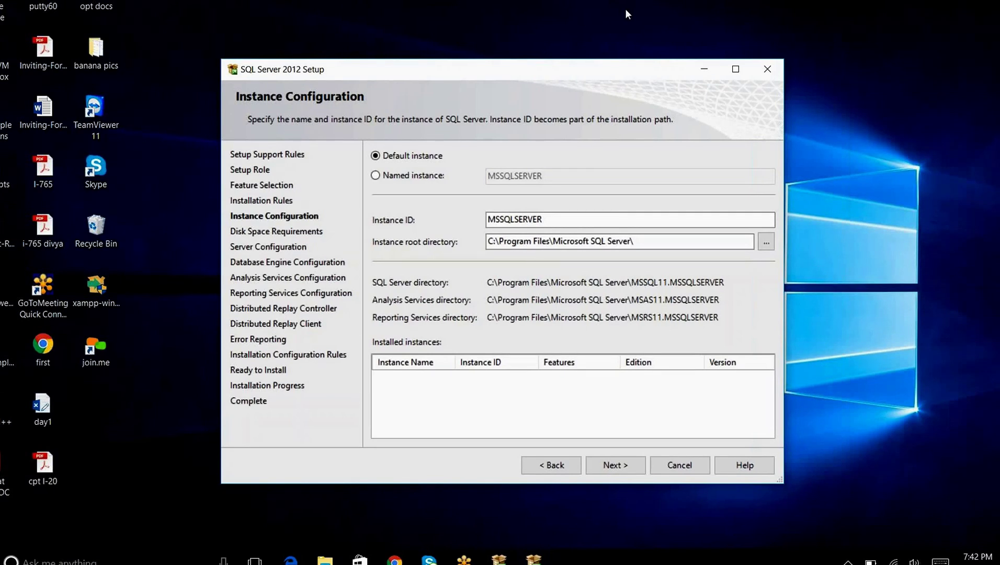
Keep the default instance and accept the 7820 MB disk space summary on drive C
left_click(627, 469)
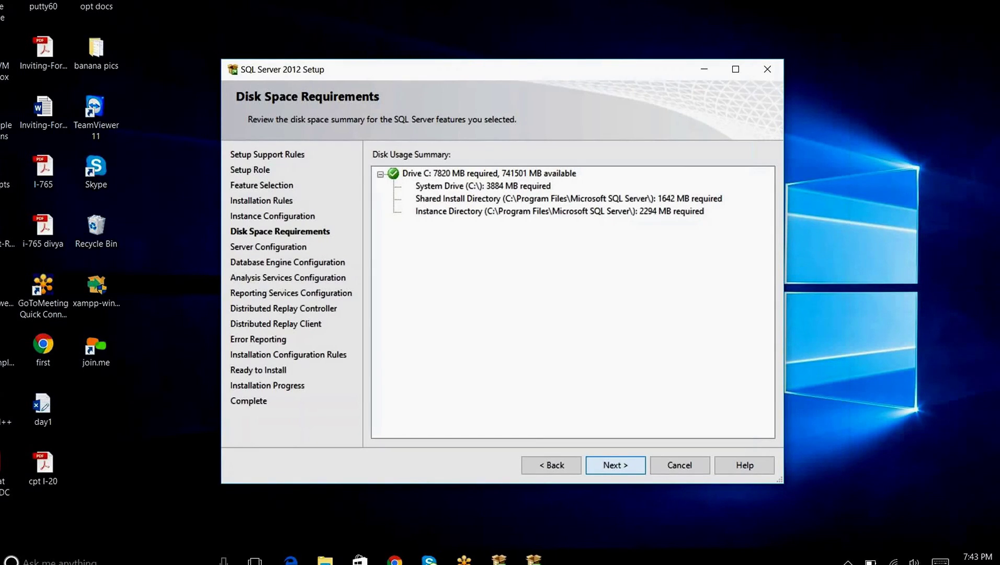
left_click(623, 473)
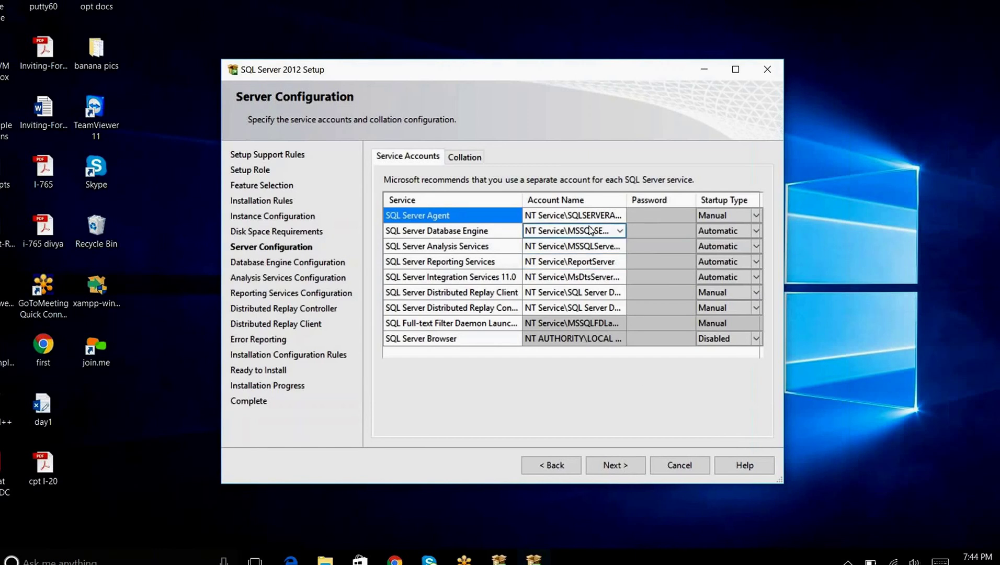
Choose <<Browse...>> in the SQL Server Agent Account Name dropdown to look up another account
left_click(571, 214)
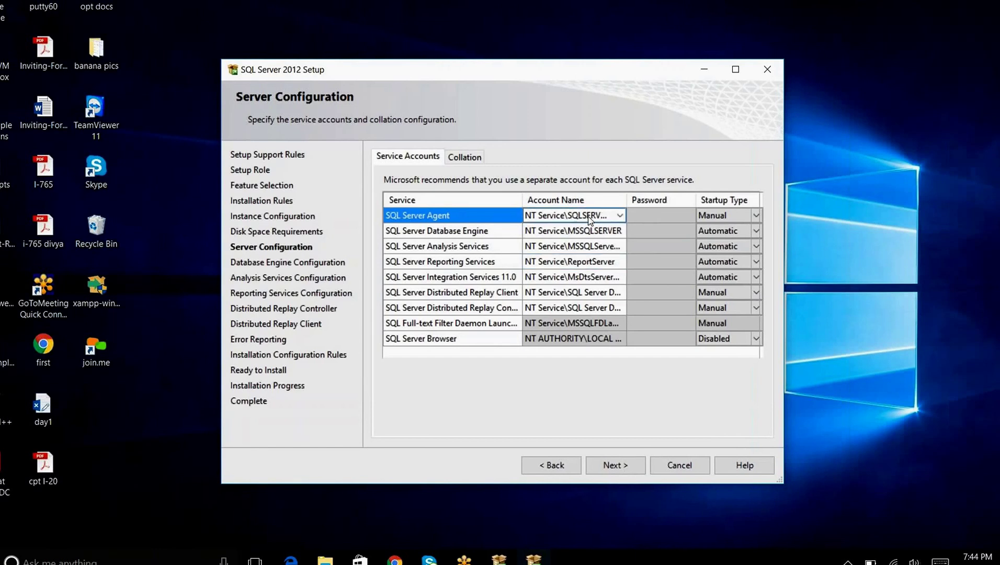
left_click(619, 215)
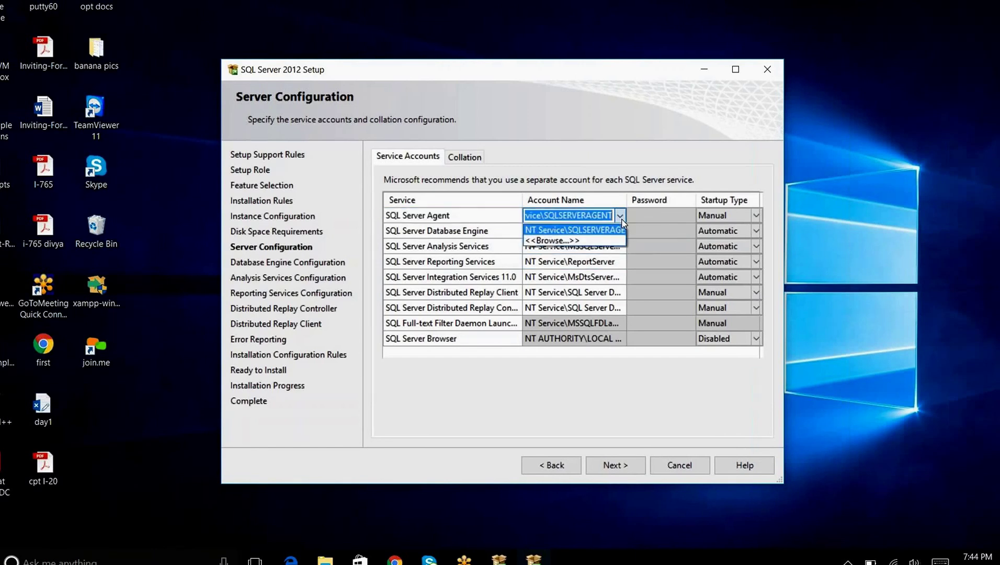
left_click(575, 241)
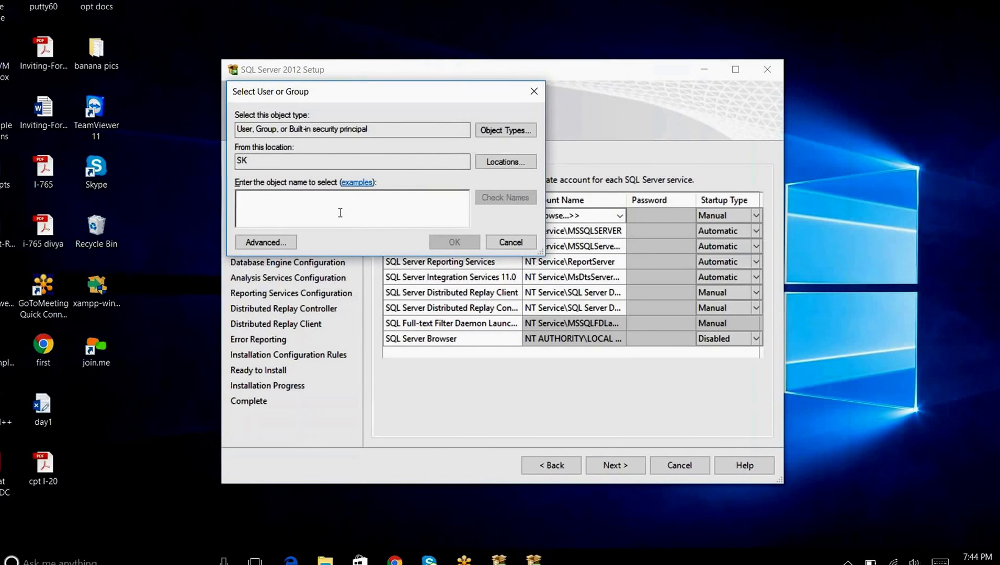
Look up 'Network' and pick NT AUTHORITY\NETWORK SERVICE as the SQL Server Agent account
type("Networ")
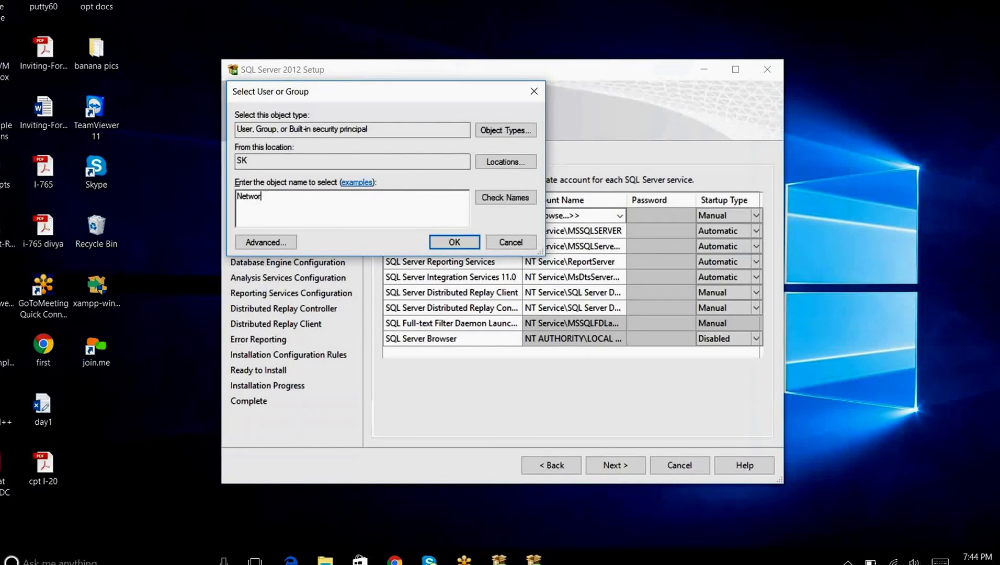
type("k")
left_click(506, 197)
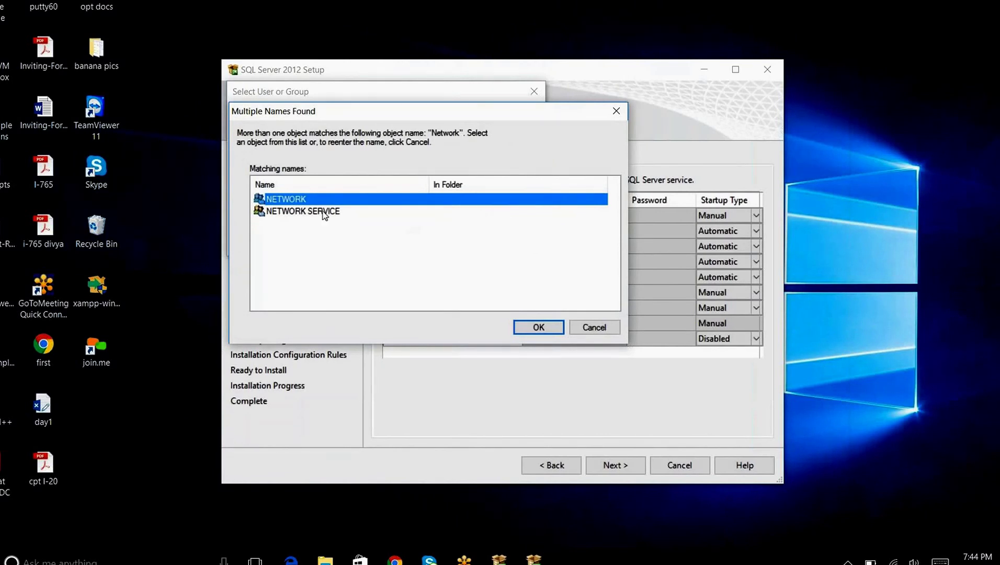
left_click(307, 212)
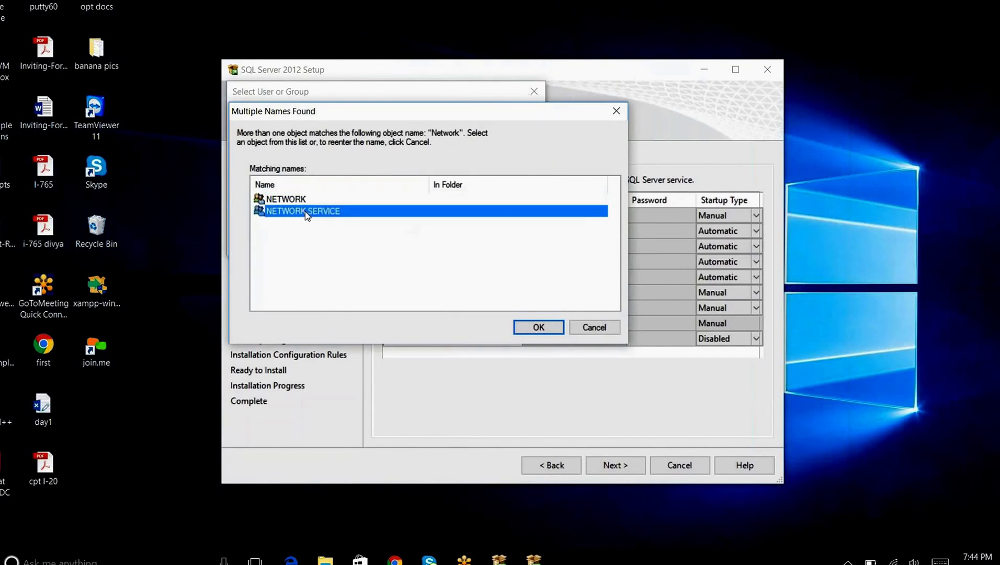
left_click(526, 331)
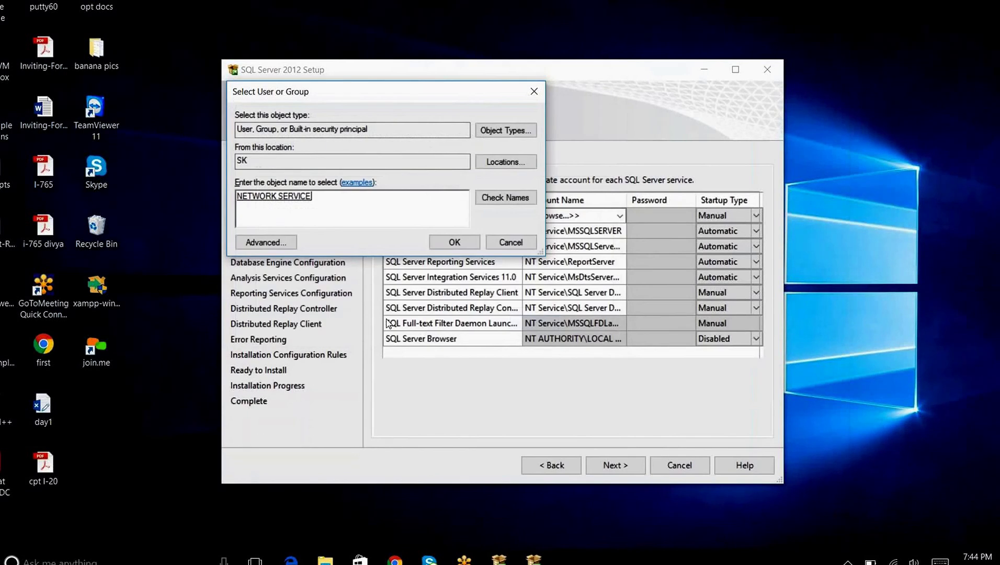
left_click(440, 243)
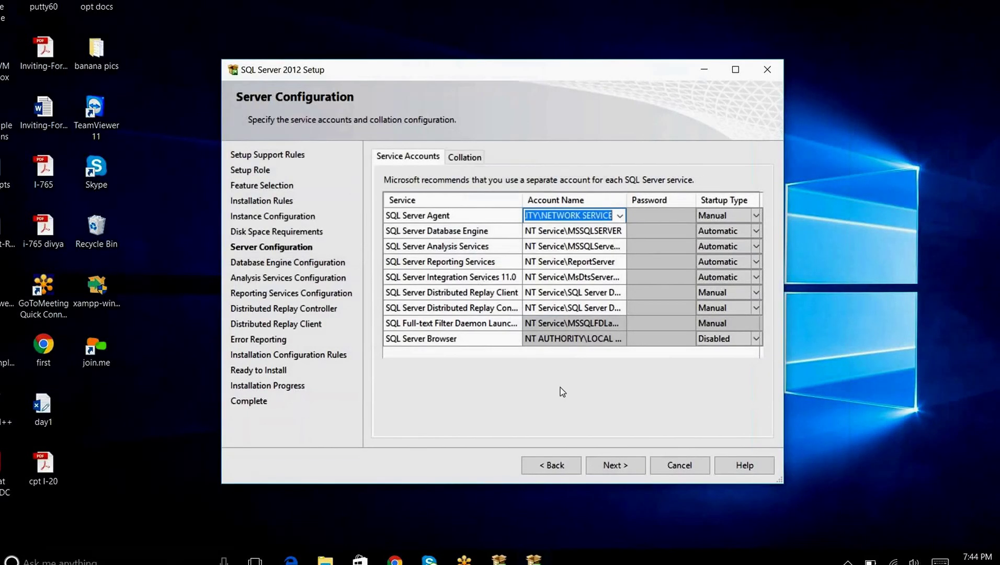
Set the Database Engine service account to NT AUTHORITY\NETWORK SERVICE
left_click(614, 236)
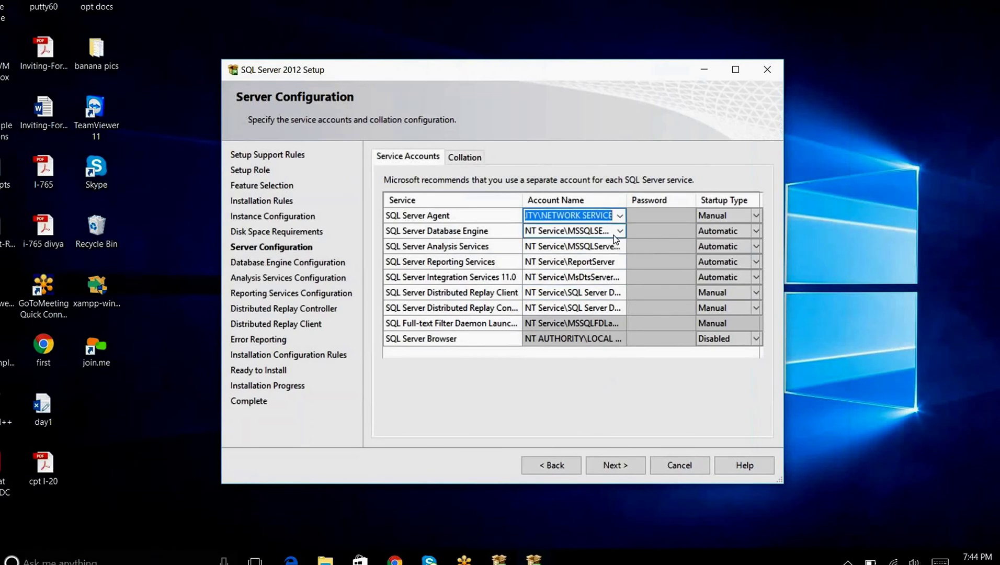
left_click(608, 217)
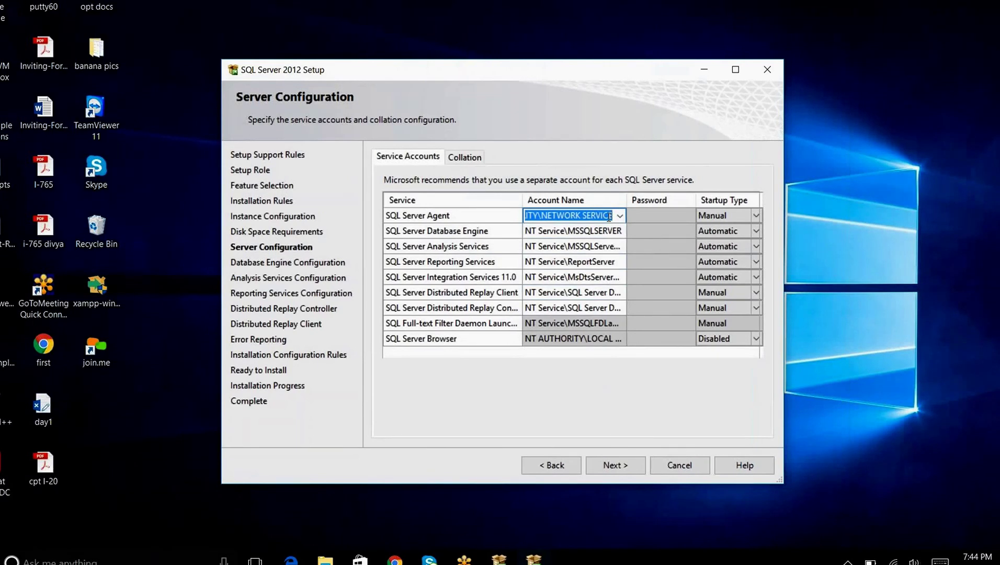
left_click(620, 232)
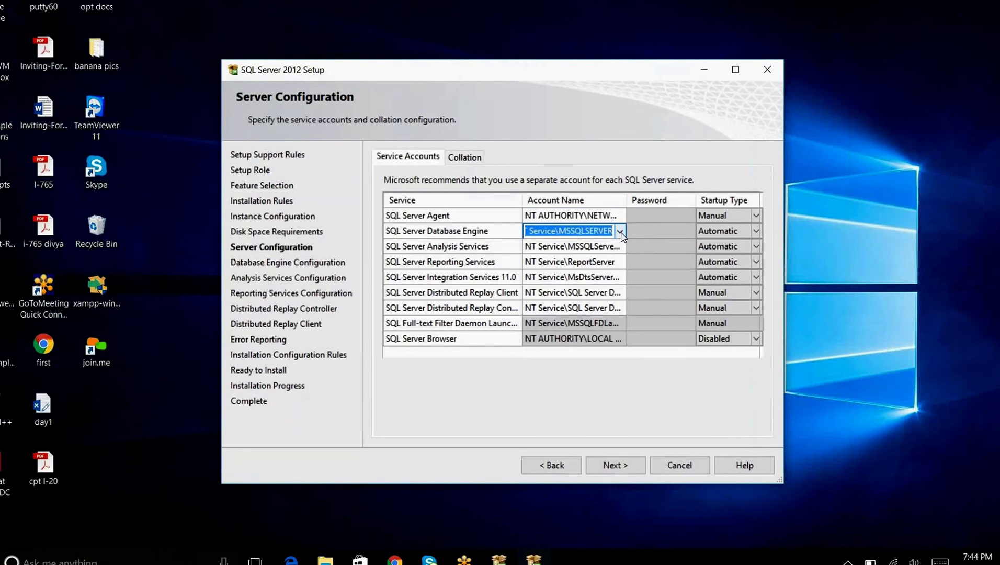
scroll(621, 236, "down", 1)
left_click(620, 246)
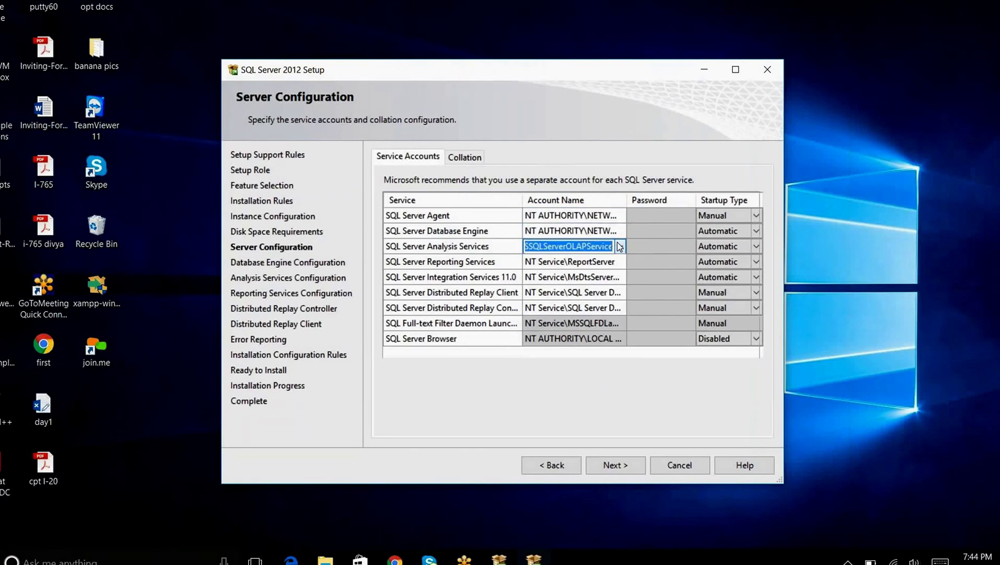
Give Analysis, Reporting and Integration Services the NETWORK SERVICE account and continue
scroll(617, 242, "down", 1)
left_click(620, 261)
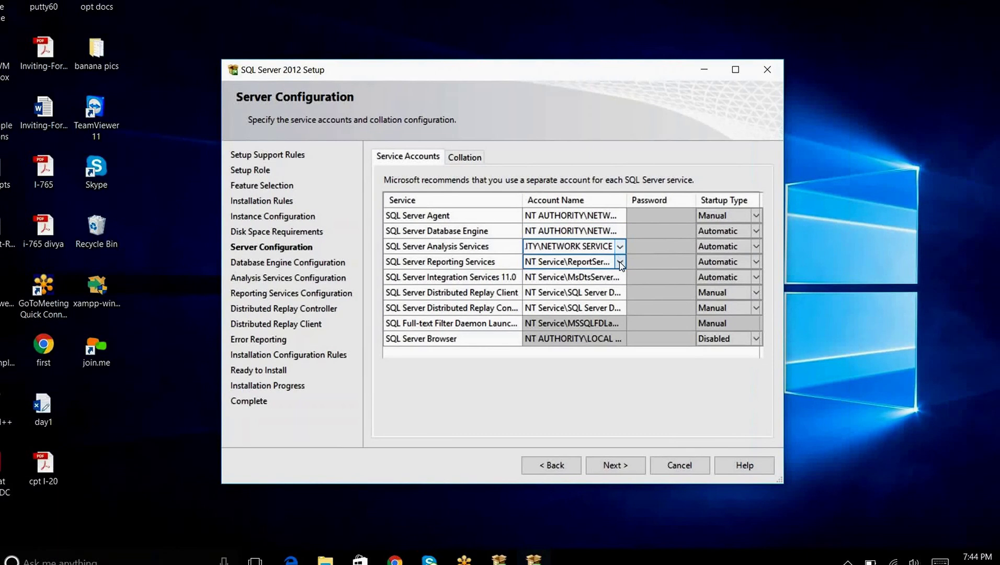
scroll(619, 263, "down", 1)
left_click(620, 277)
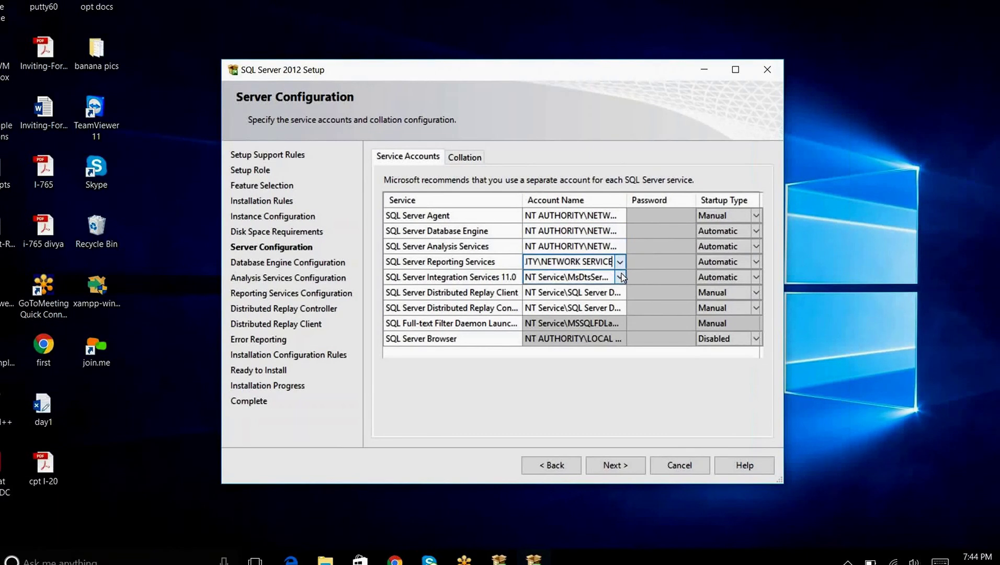
scroll(622, 278, "down", 1)
left_click(620, 307)
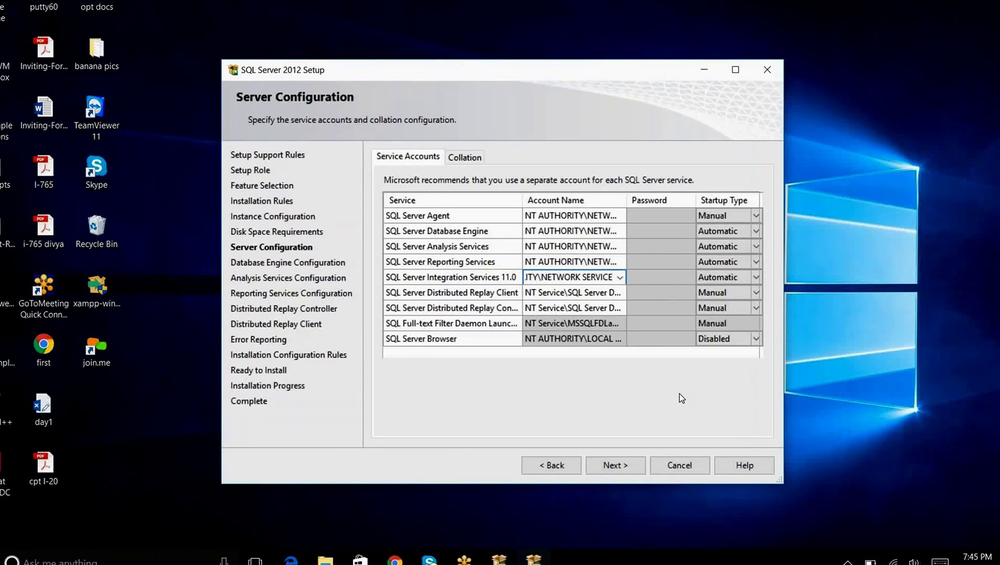
left_click(635, 465)
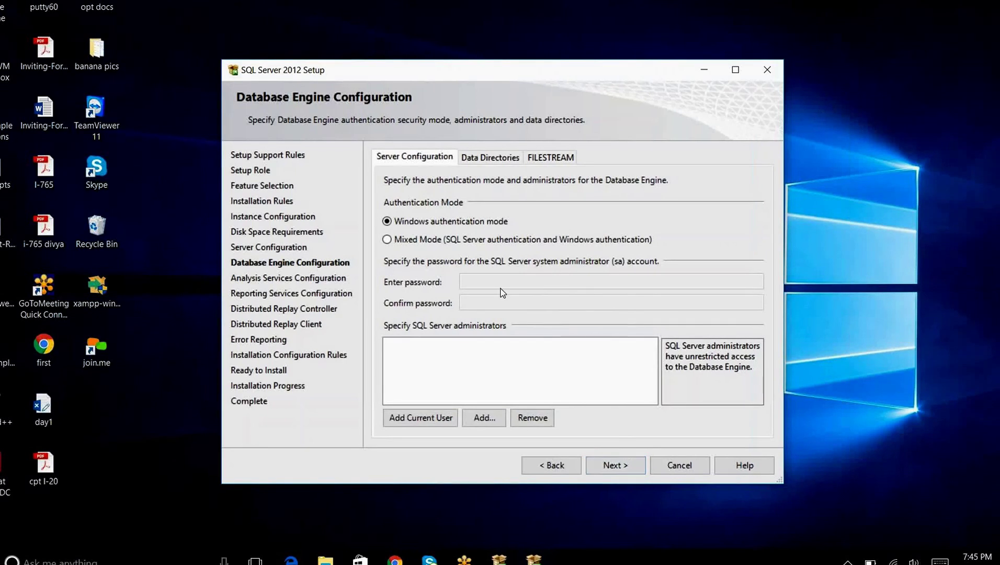
Enable Mixed Mode, enter and confirm the sa password, and add the current user as administrator
left_click(441, 242)
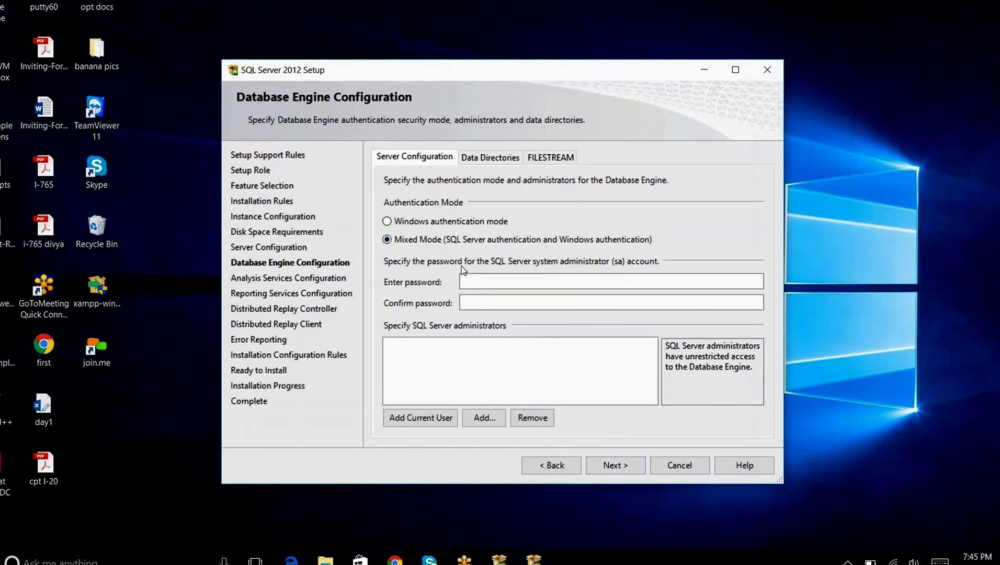
left_click(470, 276)
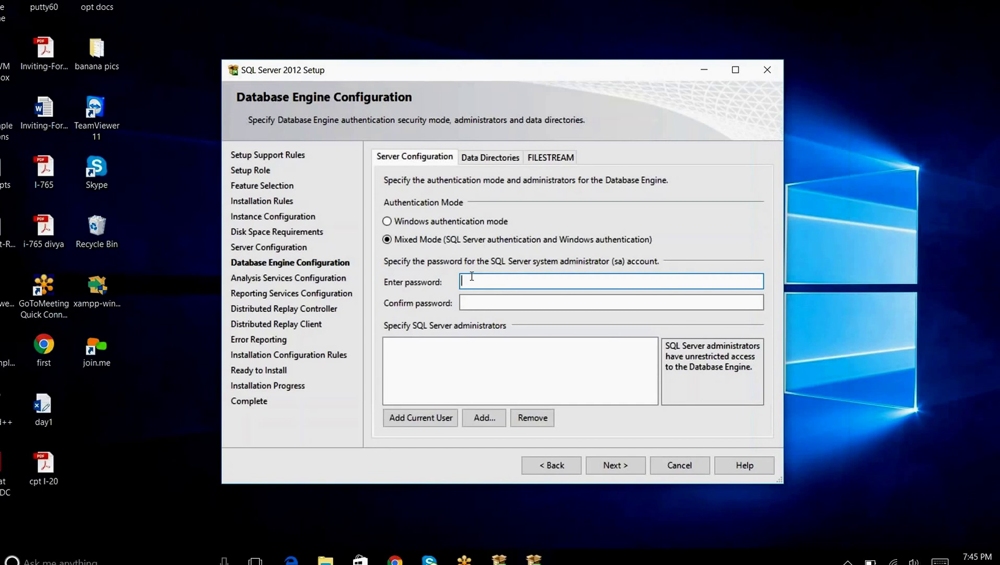
type("Passwor")
key("Tab")
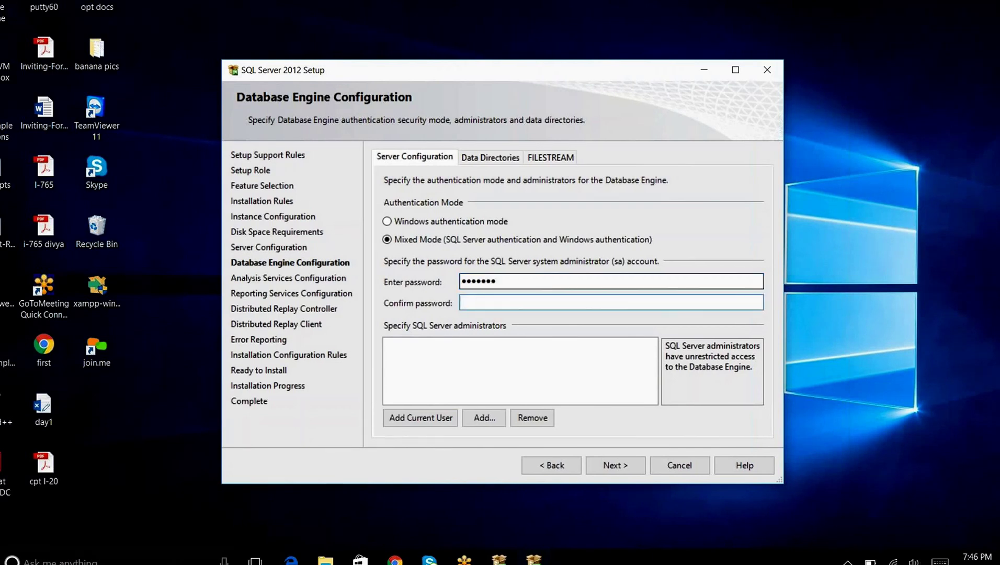
type("•")
type("as")
type("••••")
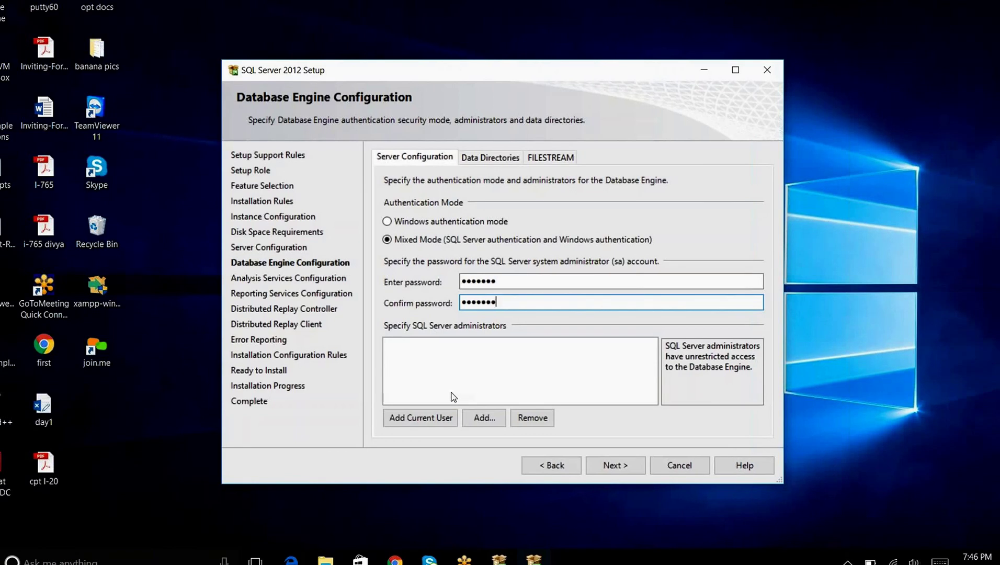
left_click(438, 419)
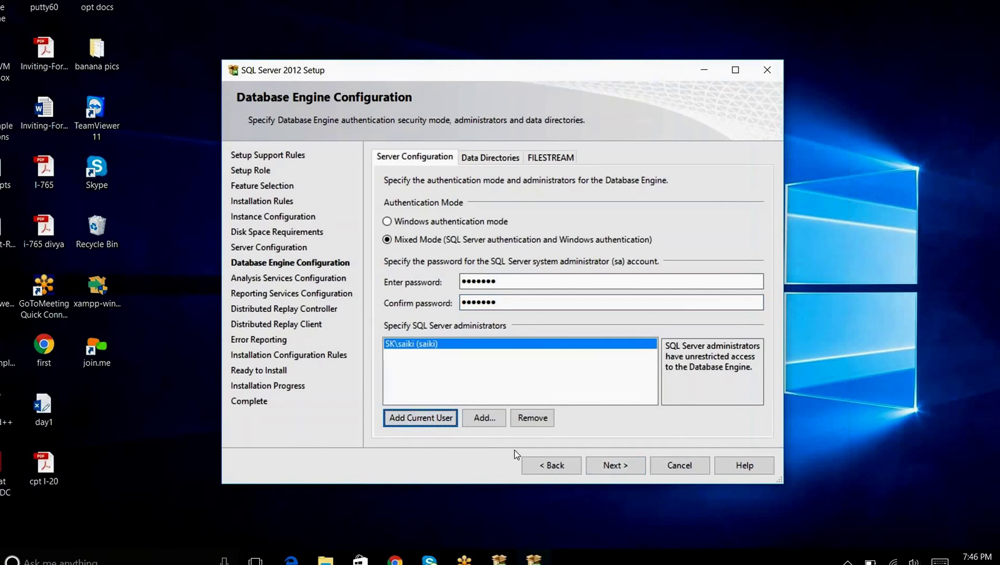
left_click(623, 468)
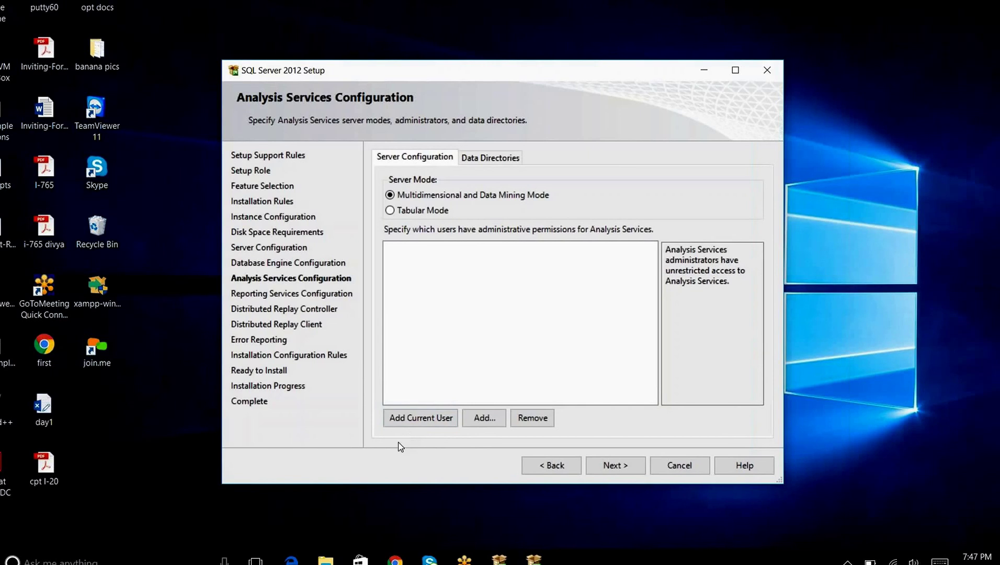
Add the current user as an Analysis Services administrator and proceed
left_click(419, 426)
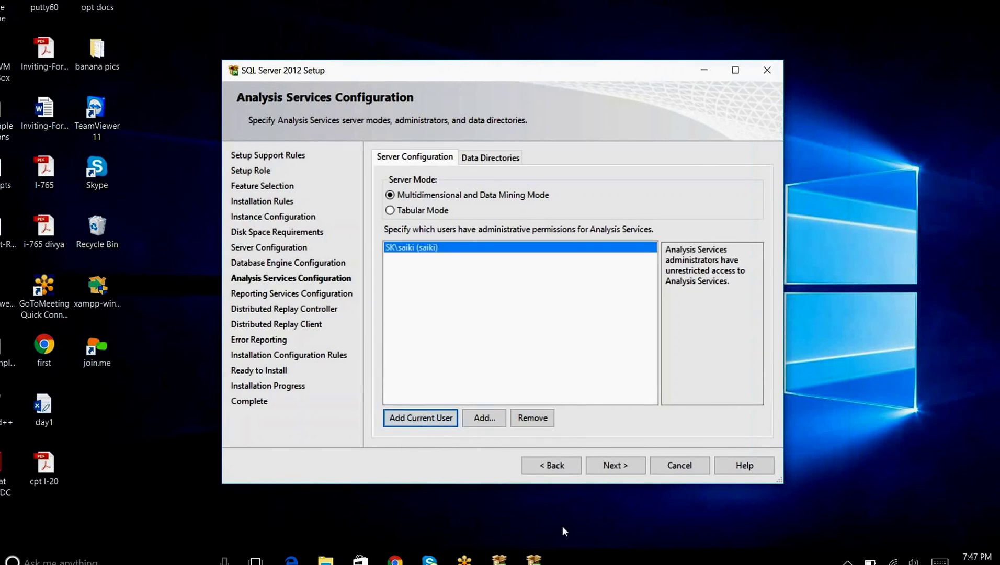
left_click(627, 467)
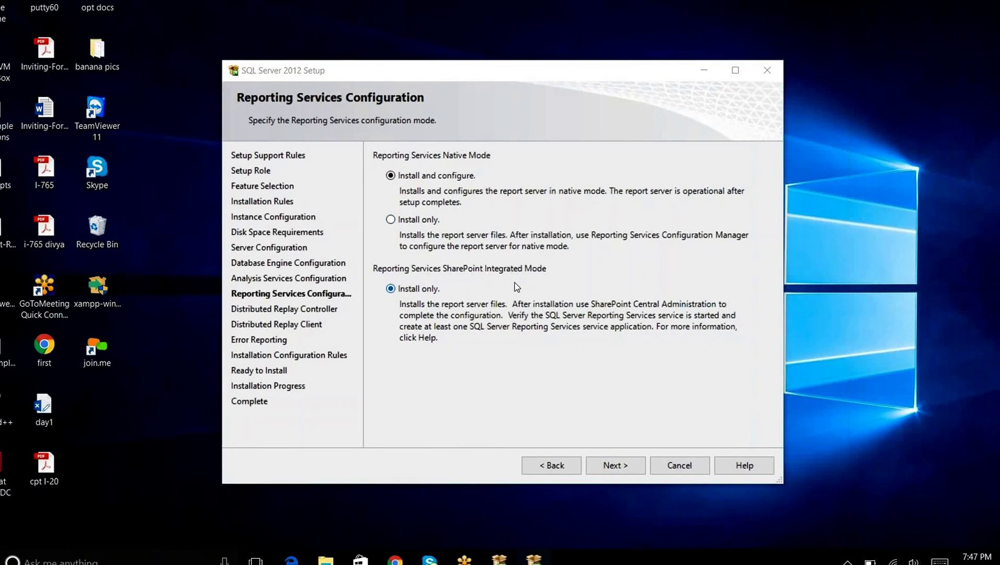
Keep the default Reporting Services modes and grant the current user Distributed Replay Controller access
left_click(613, 466)
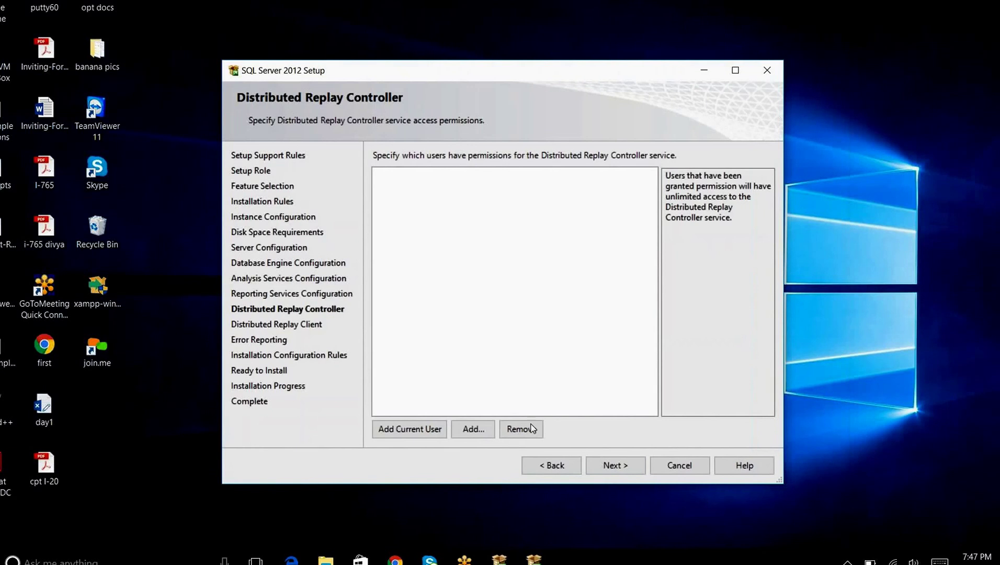
left_click(422, 430)
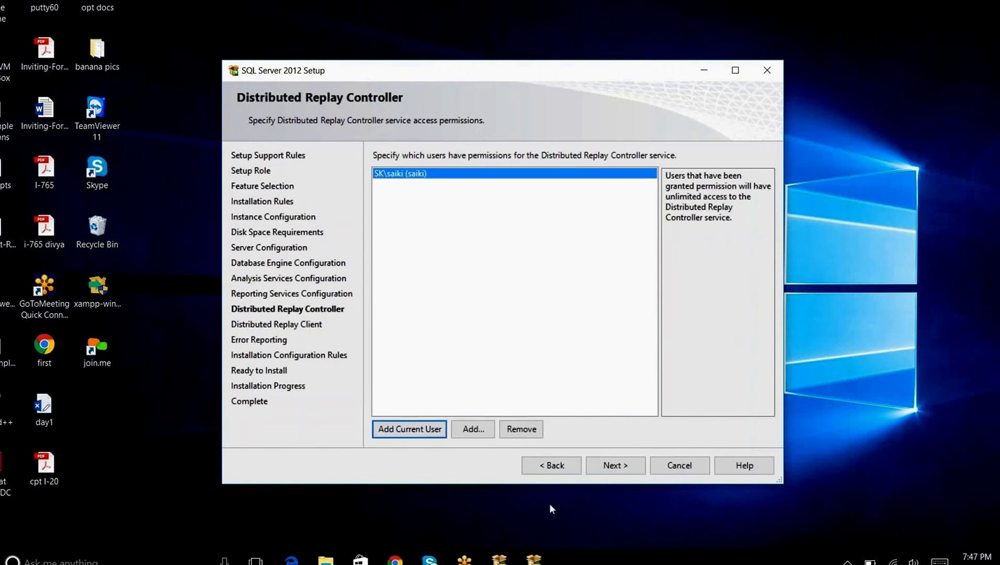
left_click(609, 465)
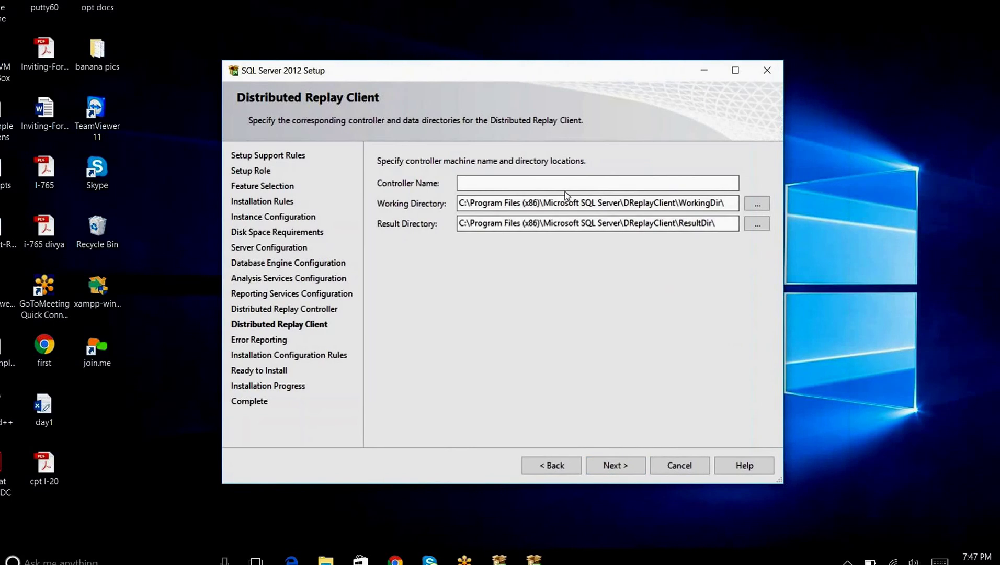
Enter the controller machine name for the Distributed Replay Client and continue
left_click(512, 183)
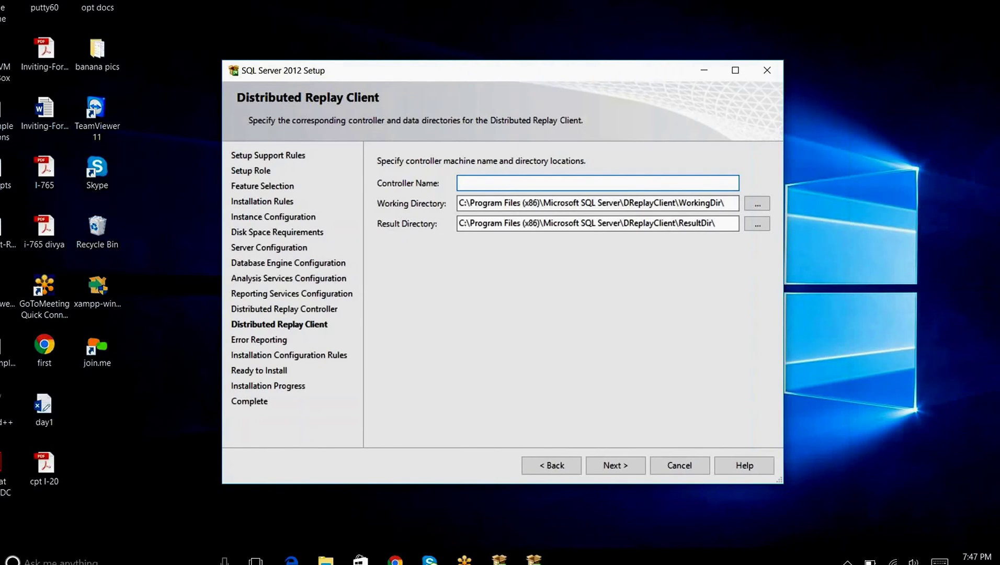
type("sai")
left_click(616, 466)
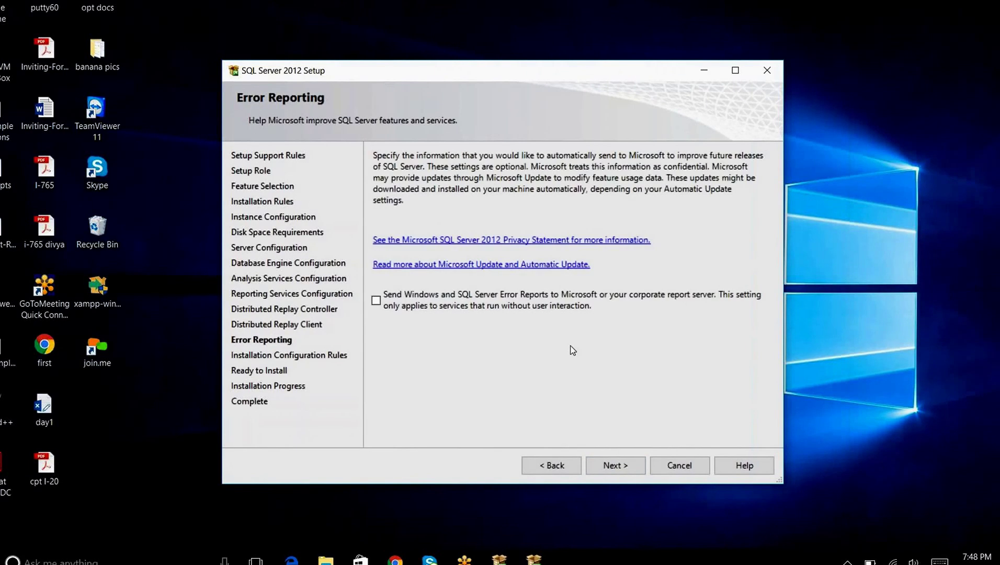
Run the configuration rules, inspect the failed Reporting Services catalog check, and return to Error Reporting
left_click(615, 465)
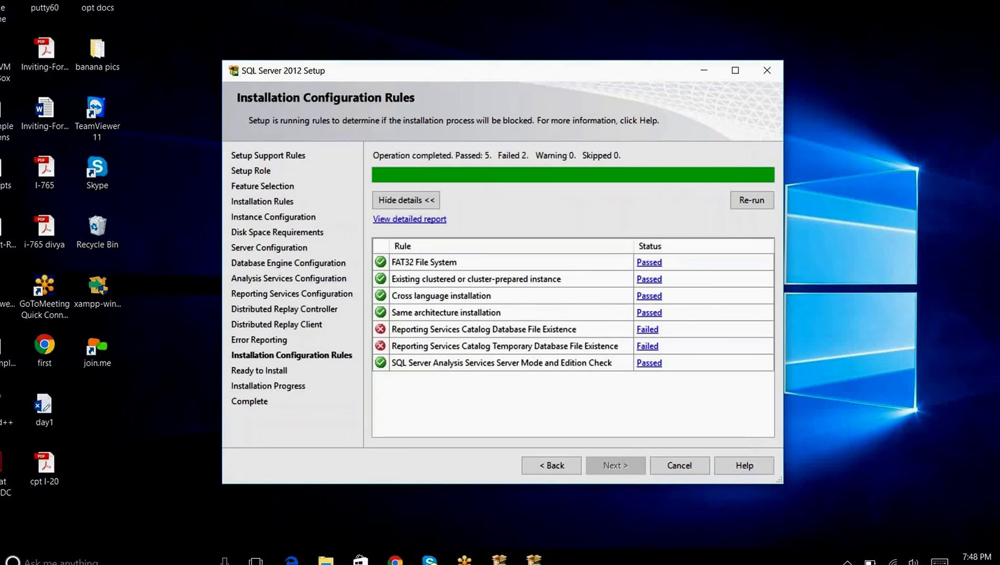
left_click(648, 329)
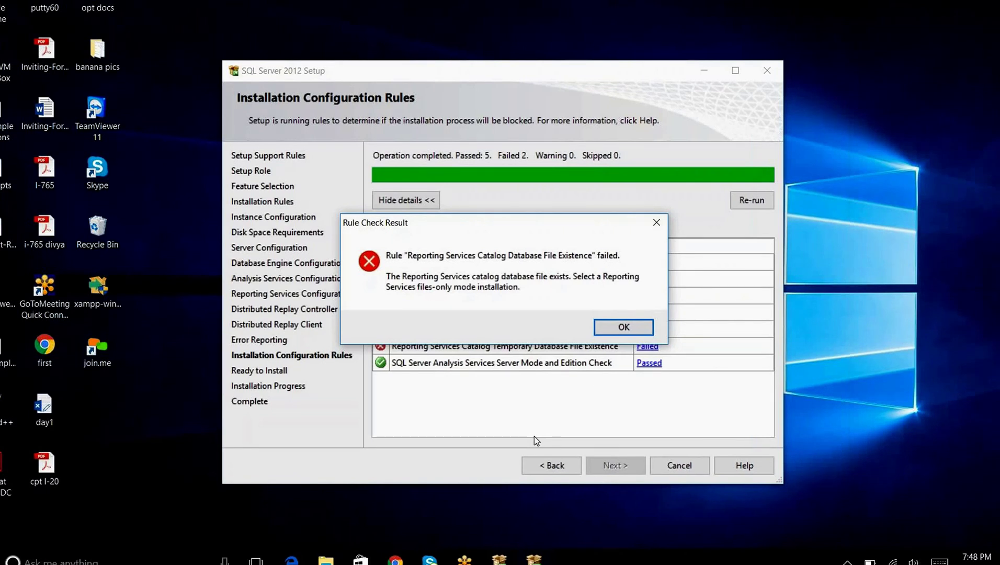
left_click(615, 332)
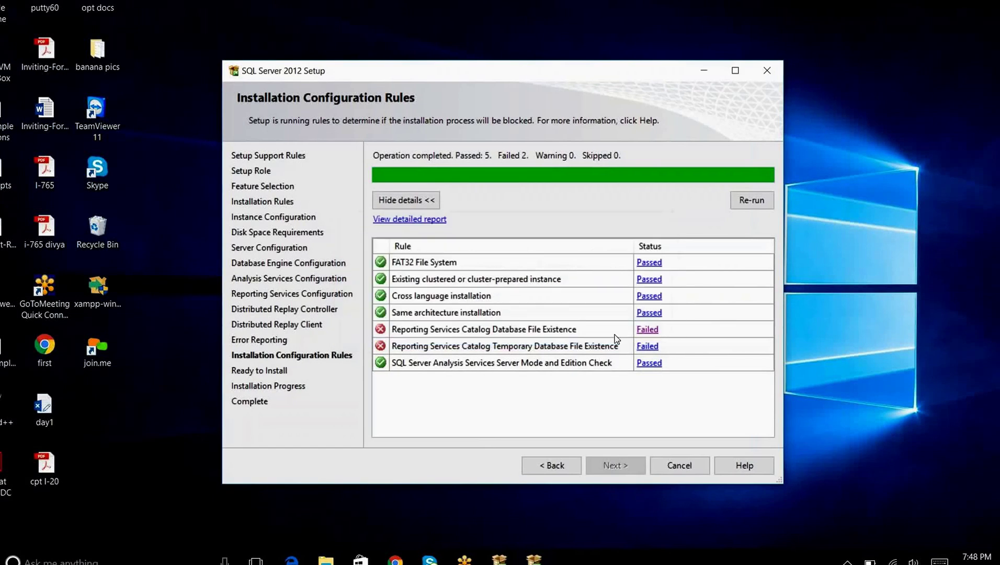
left_click(549, 464)
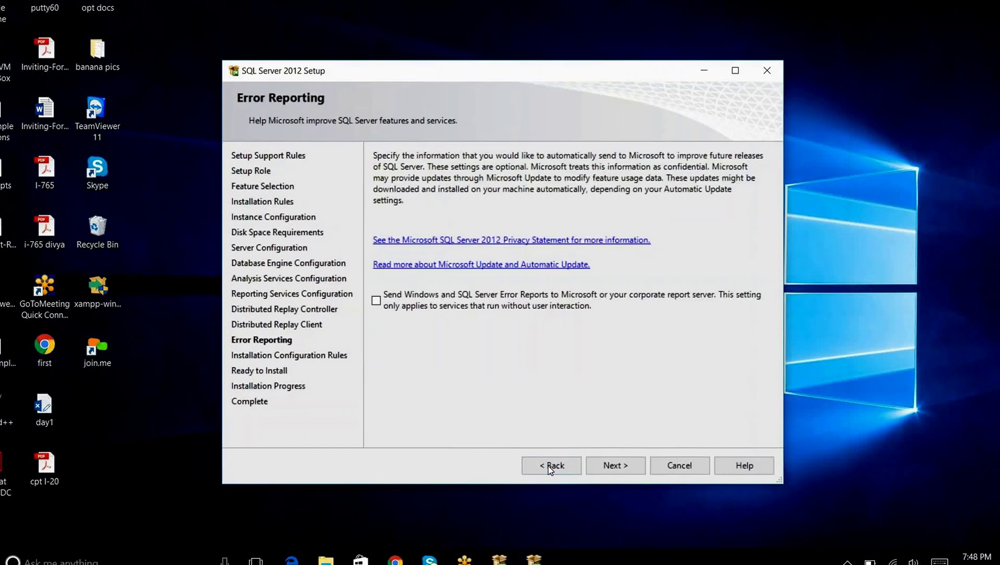
Step back through the setup pages to Reporting Services Configuration
left_click(549, 465)
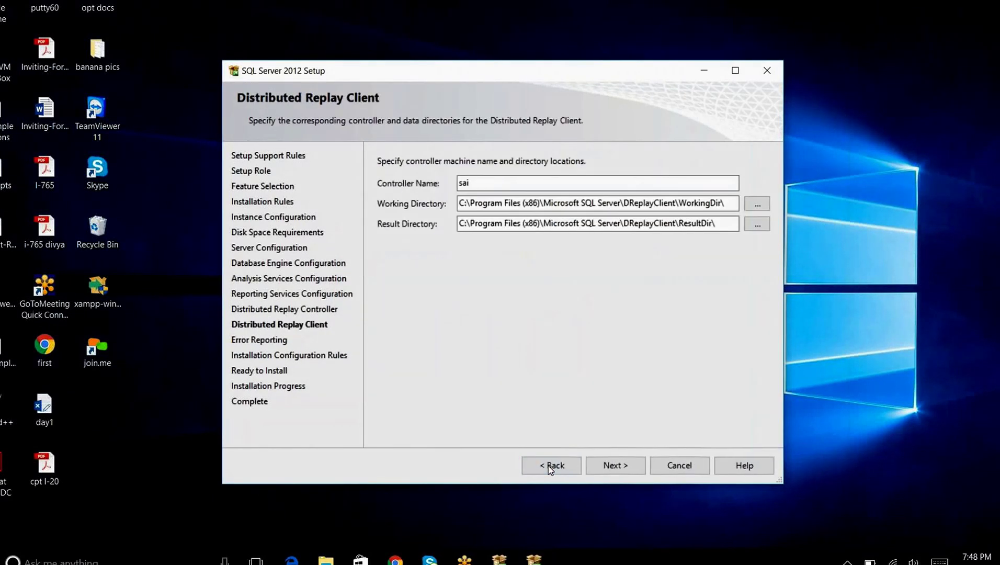
left_click(549, 466)
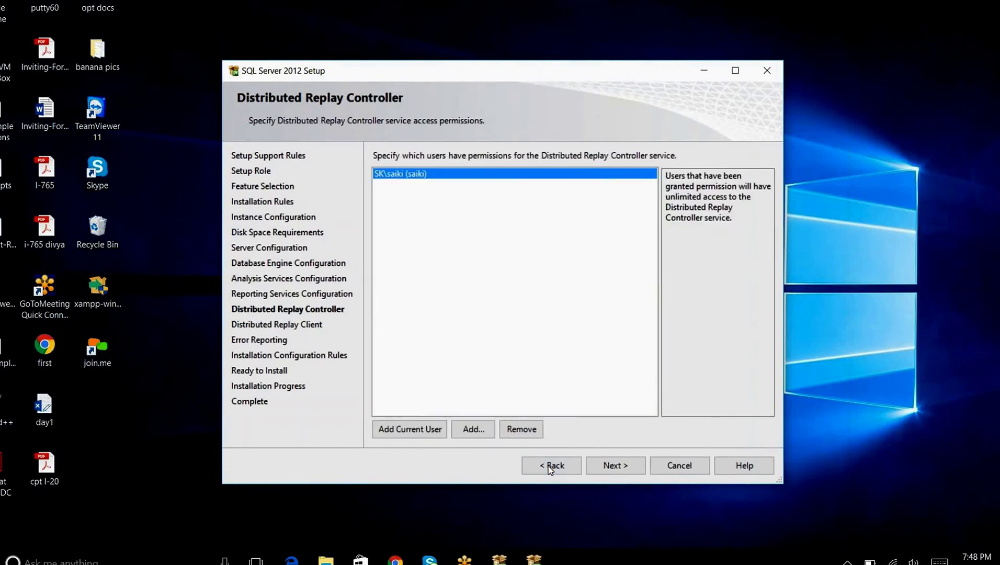
left_click(550, 466)
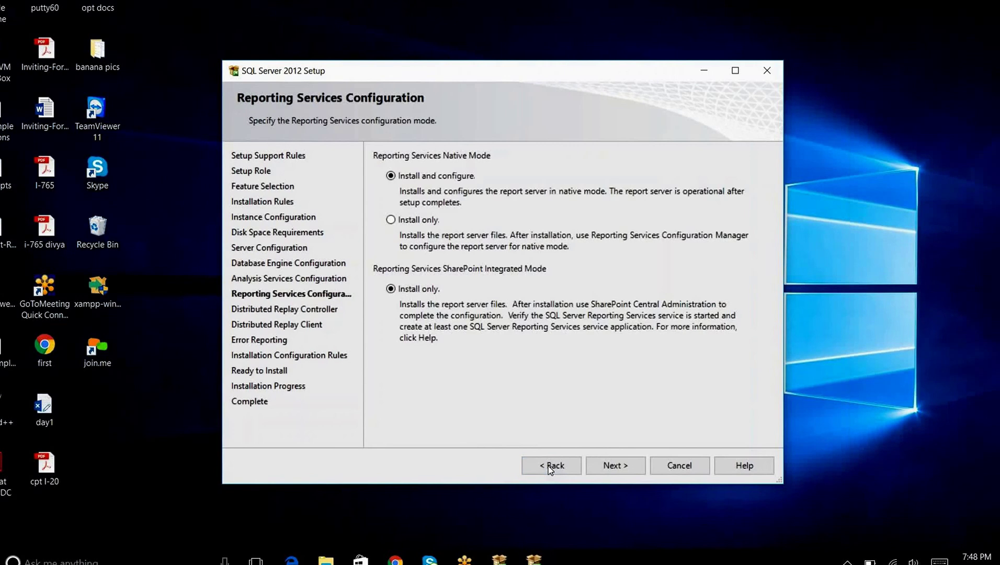
left_click(549, 466)
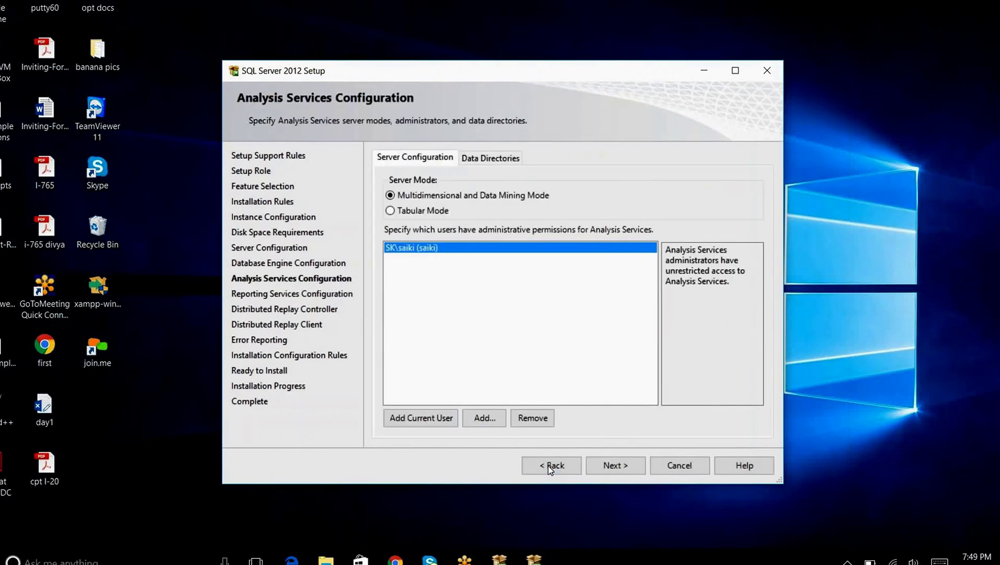
left_click(606, 466)
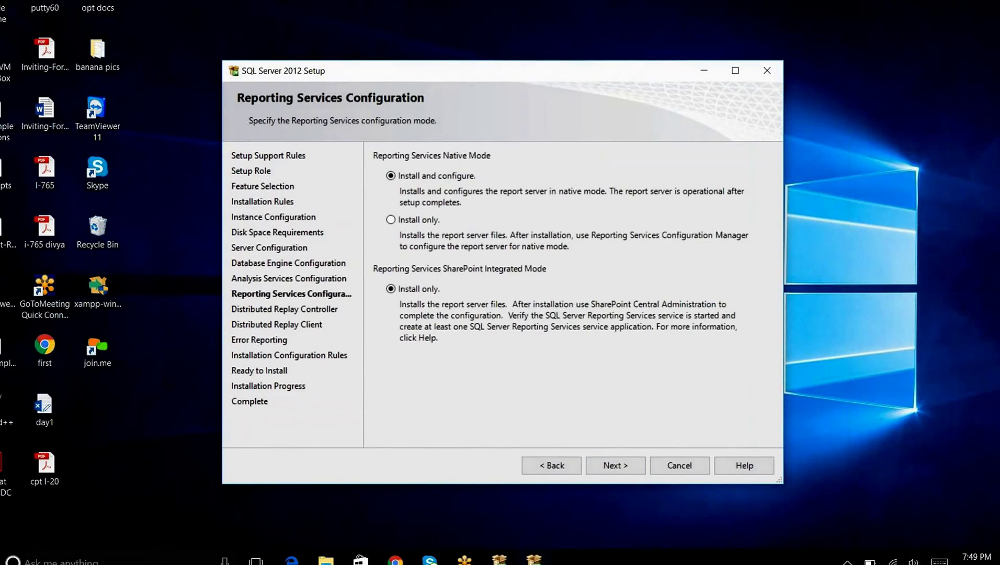
Set Reporting Services native mode to Install only and advance to rerun the configuration rules
left_click(402, 219)
left_click(619, 466)
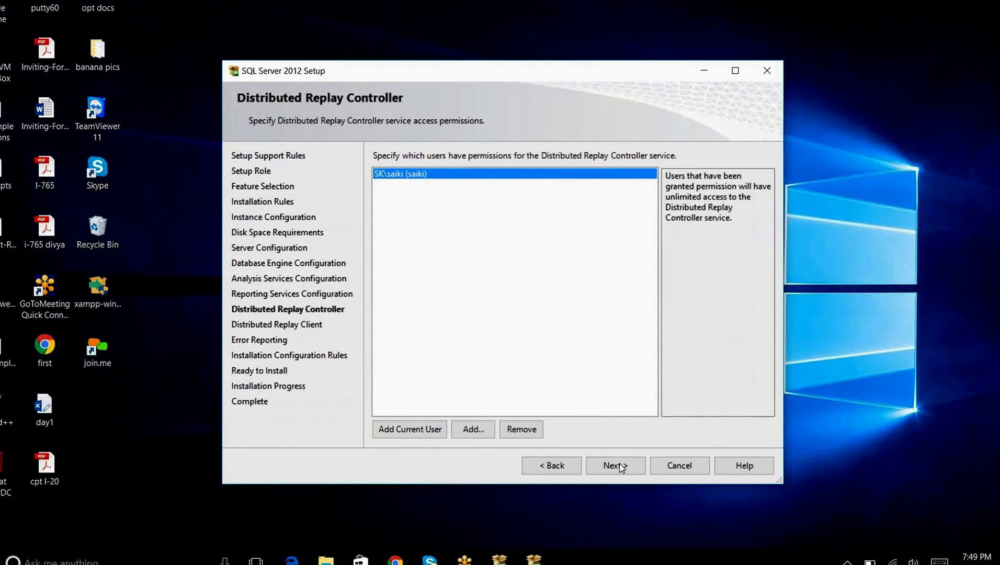
left_click(620, 465)
left_click(620, 464)
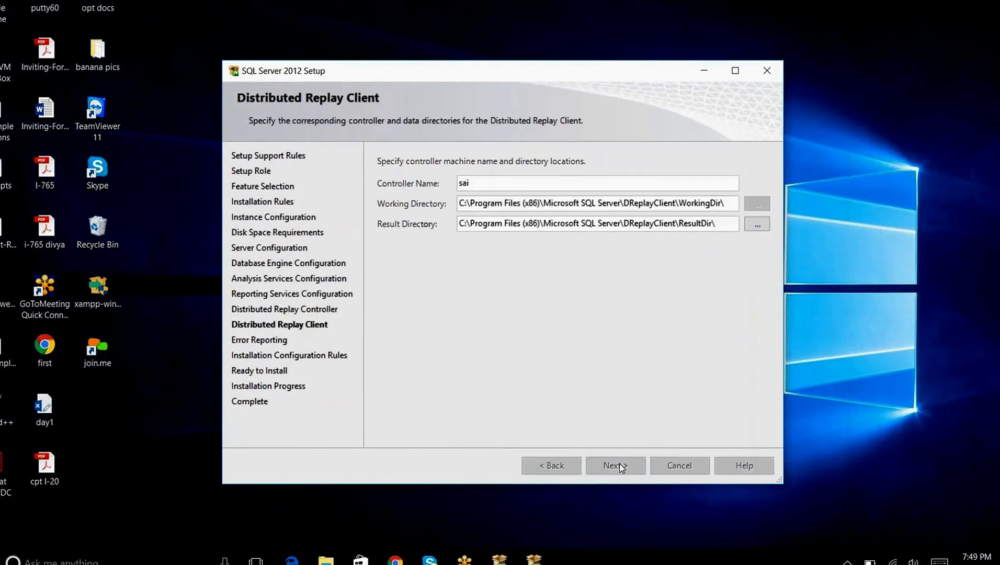
left_click(620, 465)
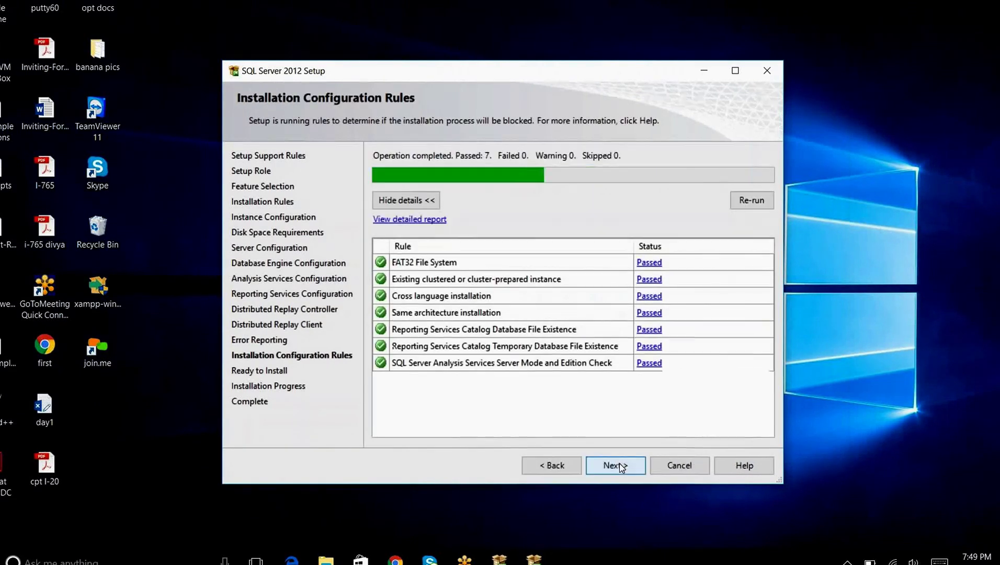
Review the Ready to Install summary and start the SQL Server 2012 installation
left_click(620, 465)
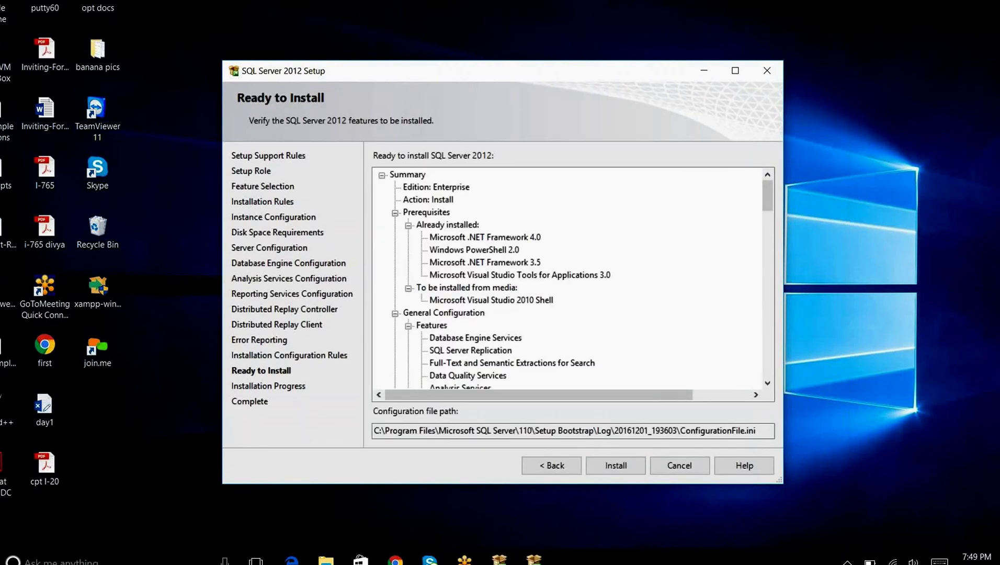
key("Return")
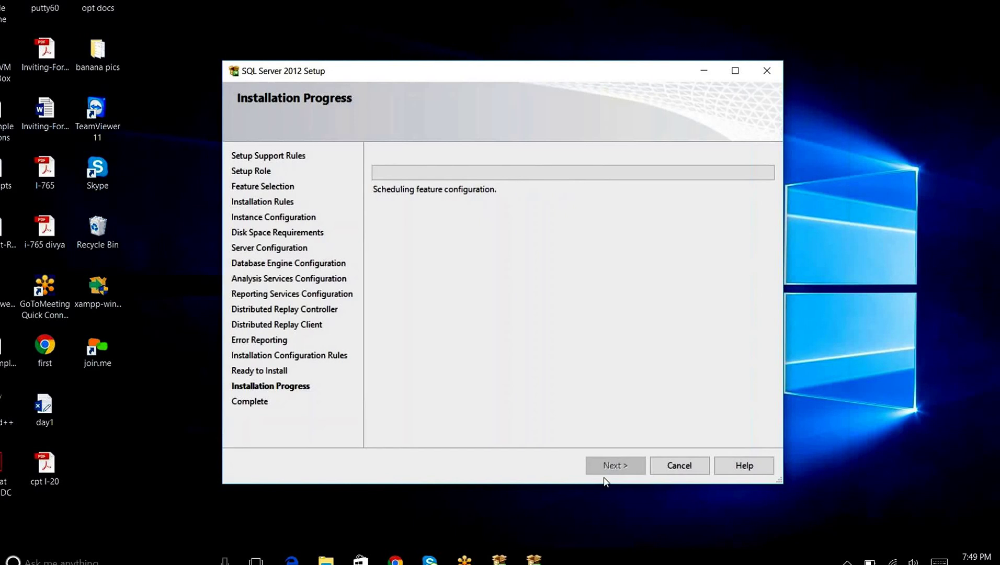
Wait while SQL Server 2012 Setup installs, then bring up the Windows Start menu
mouse_move(469, 557)
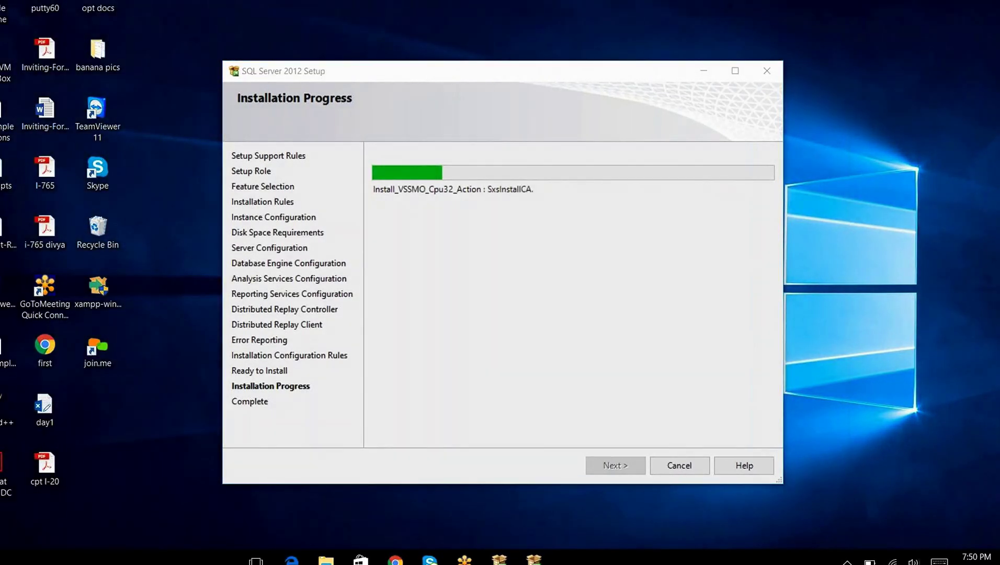
key("super")
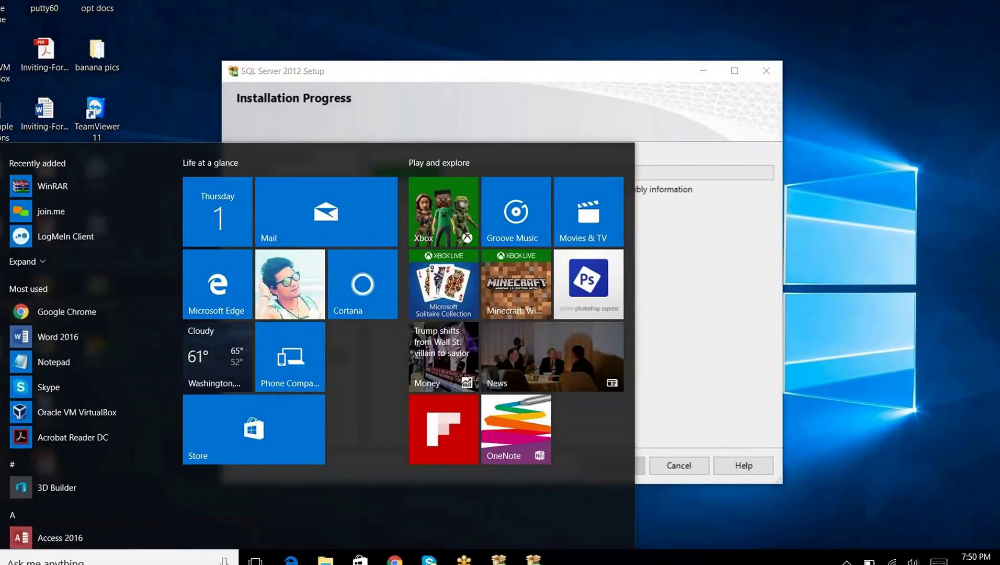
Search Windows for firewall.cpl and open the Windows Firewall control panel item
left_click(43, 562)
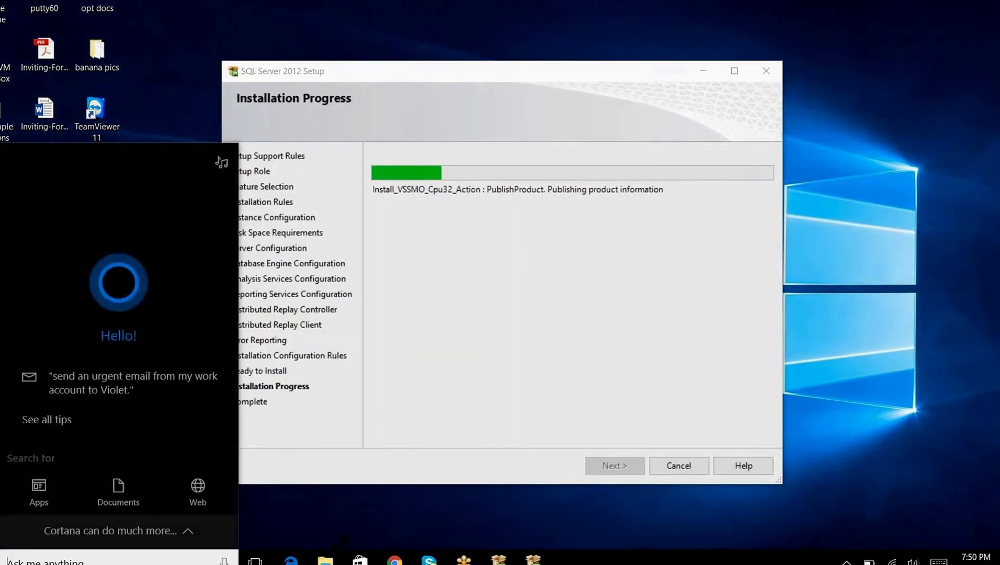
type("fire")
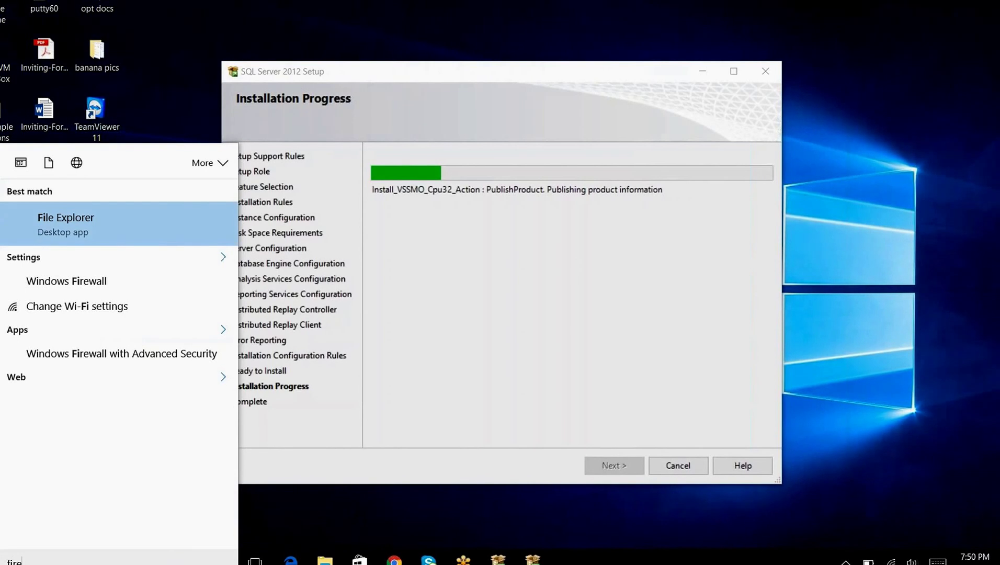
type("wall.cpl")
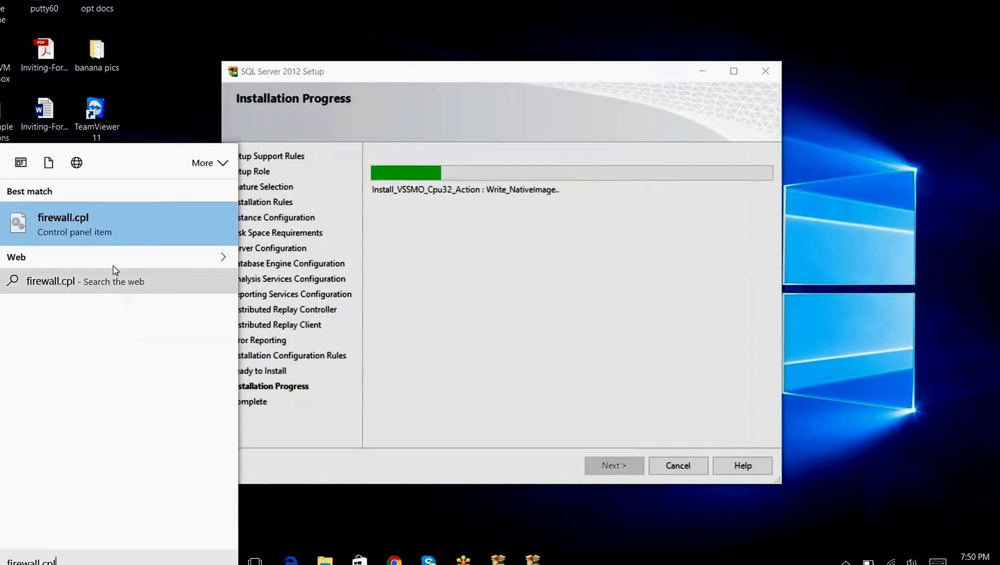
left_click(106, 232)
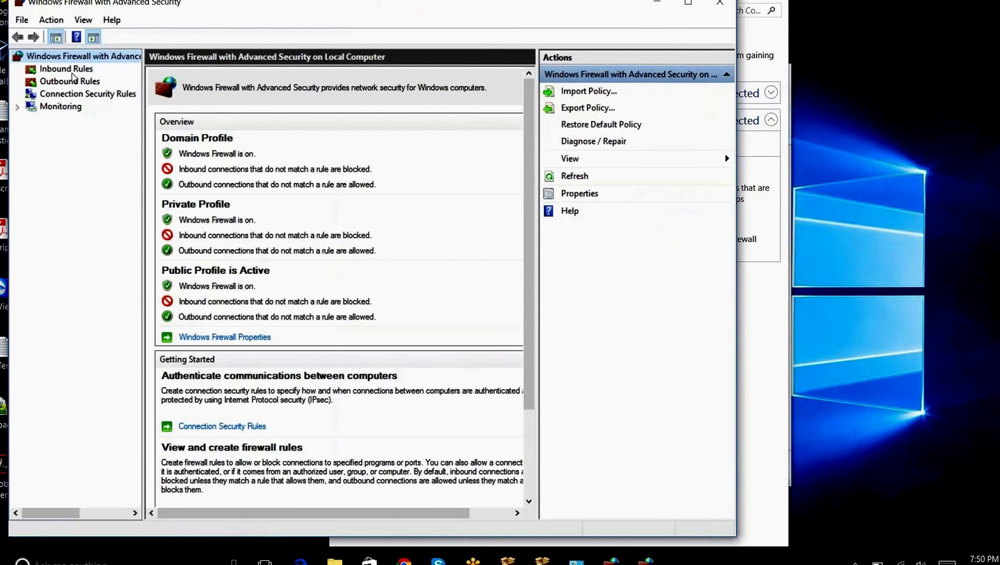
Start a new port-type inbound rule from the Inbound Rules list
left_click(70, 69)
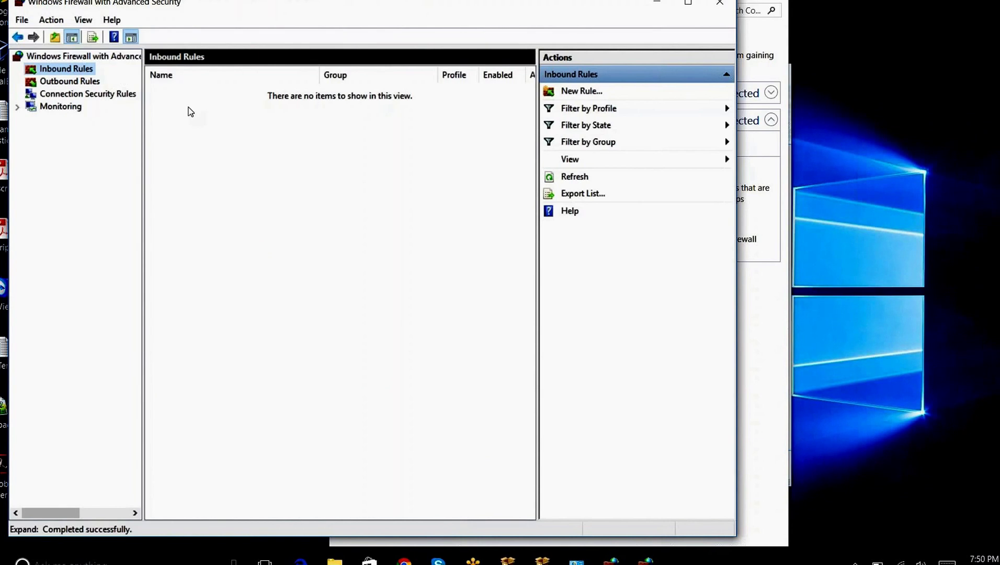
left_click(602, 91)
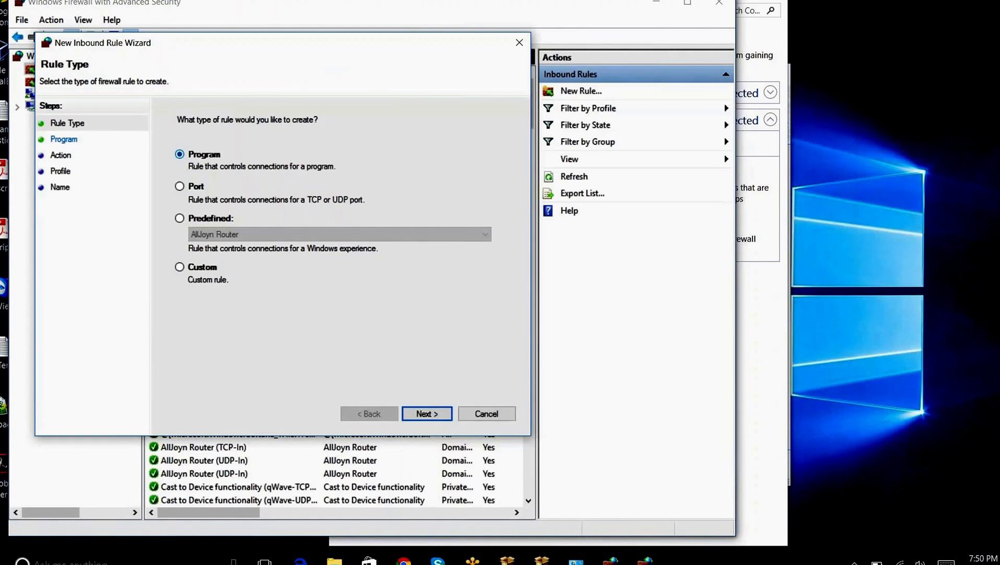
left_click(179, 186)
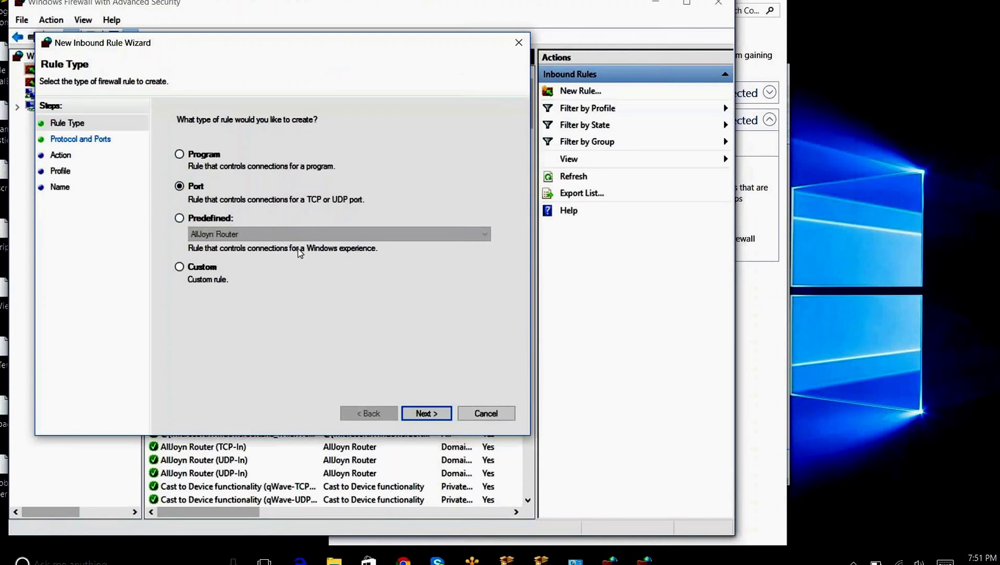
left_click(425, 412)
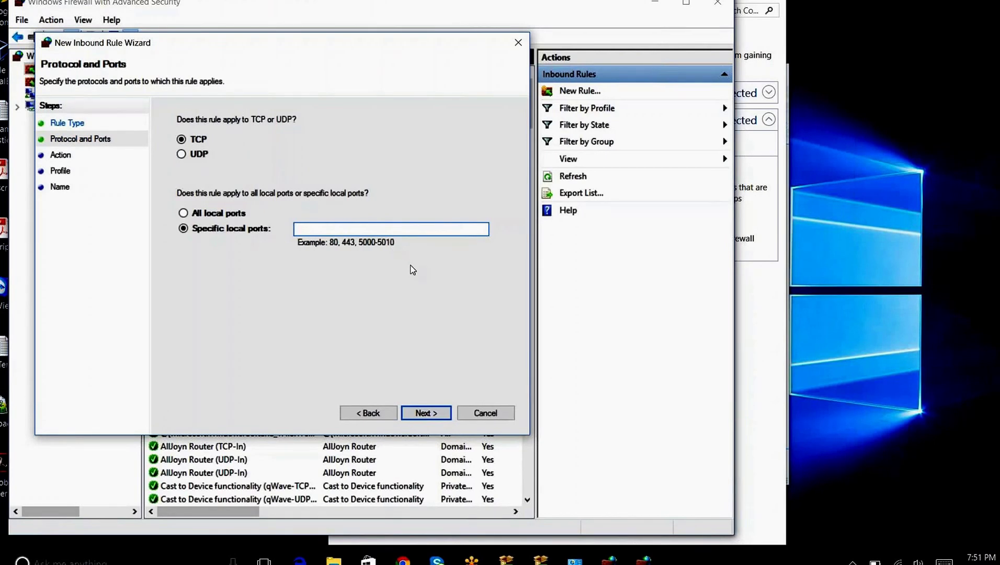
Set the rule to port 1433, keeping the default action and all network profiles
type("1433")
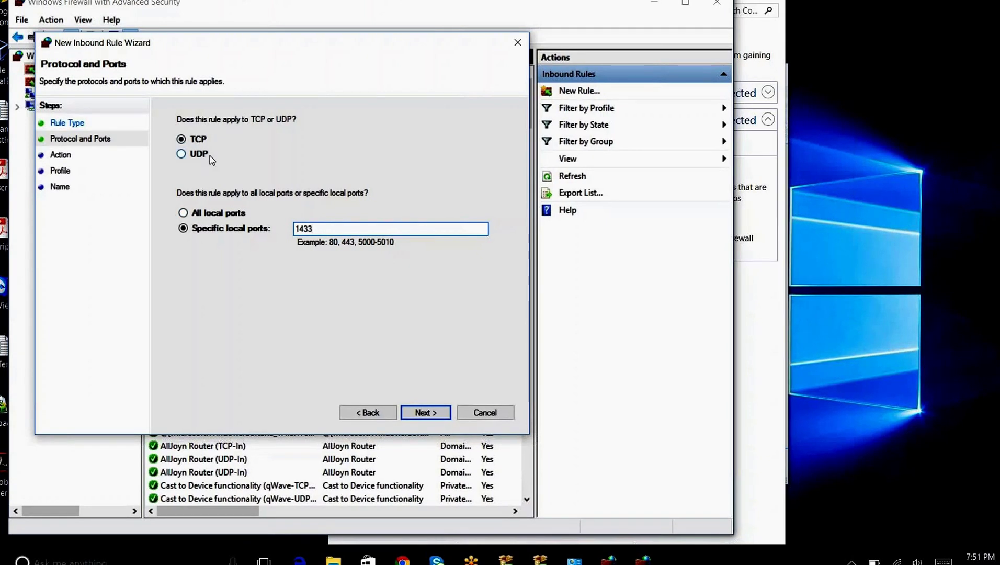
left_click(426, 413)
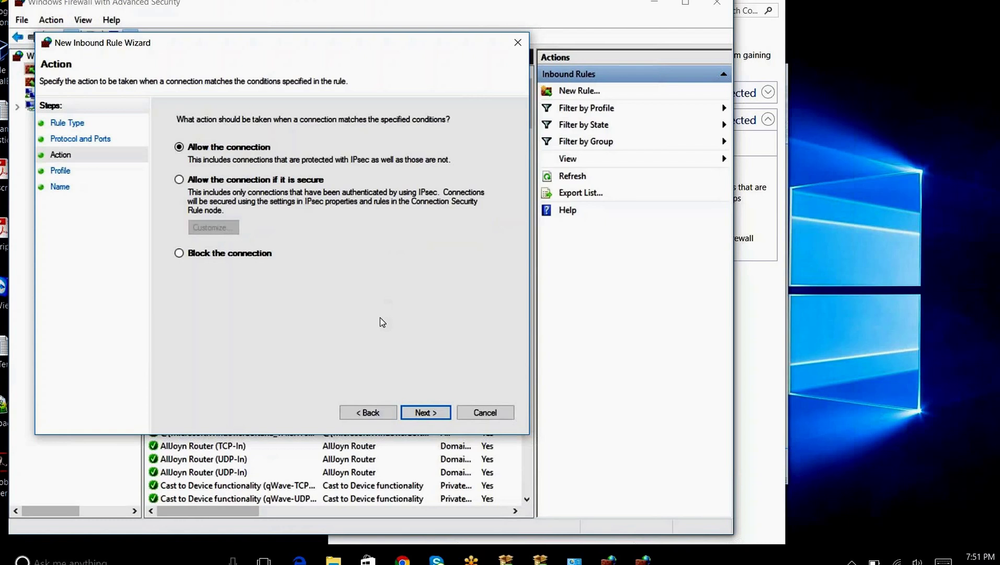
left_click(423, 412)
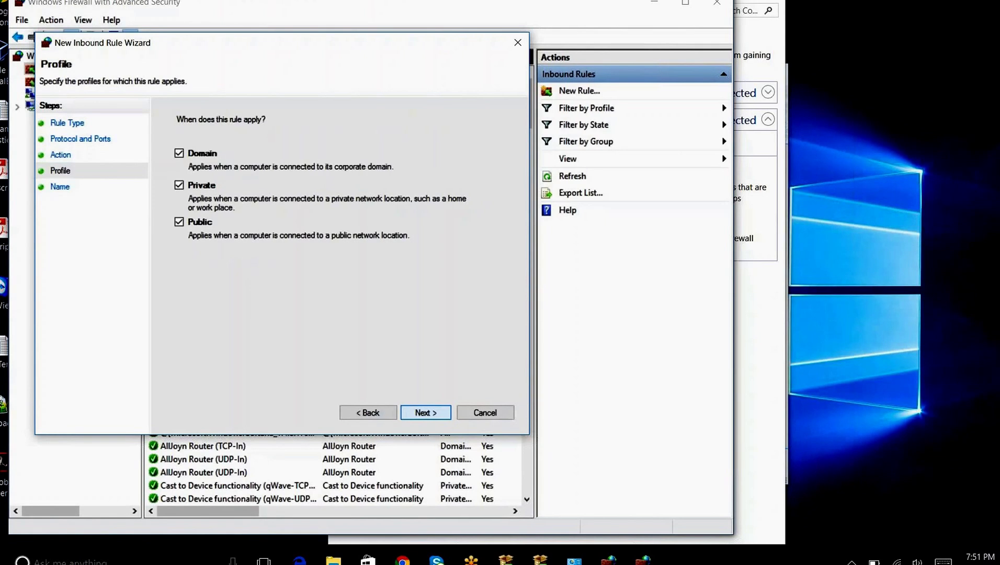
left_click(424, 412)
Name the inbound rule SQL and finish the wizard
left_click(424, 412)
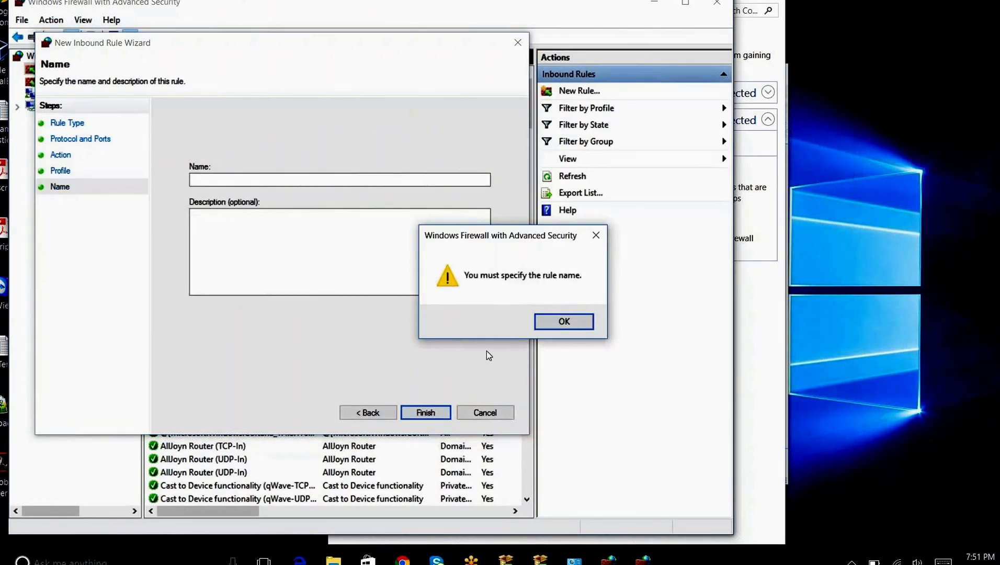
left_click(544, 321)
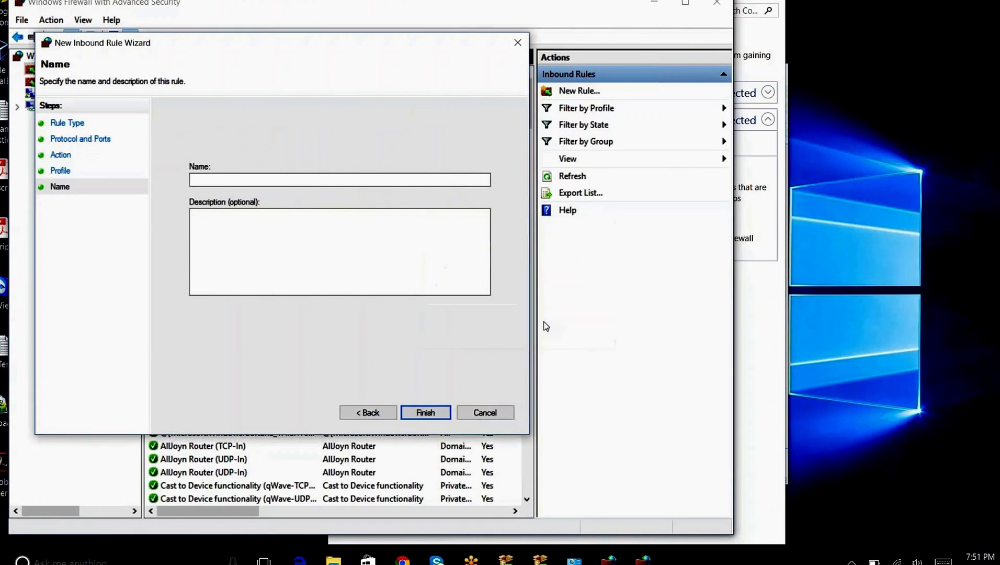
type("SQL")
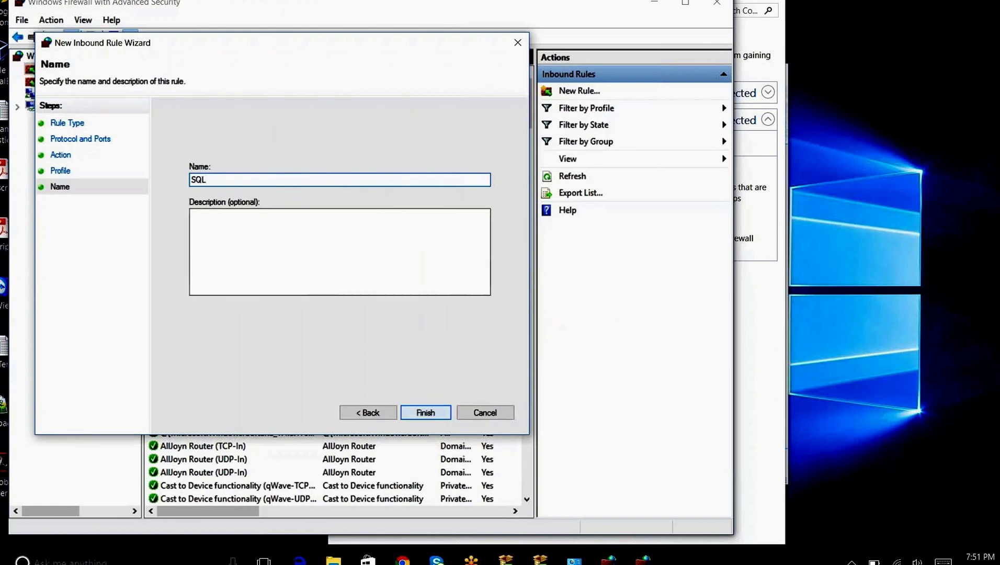
left_click(425, 413)
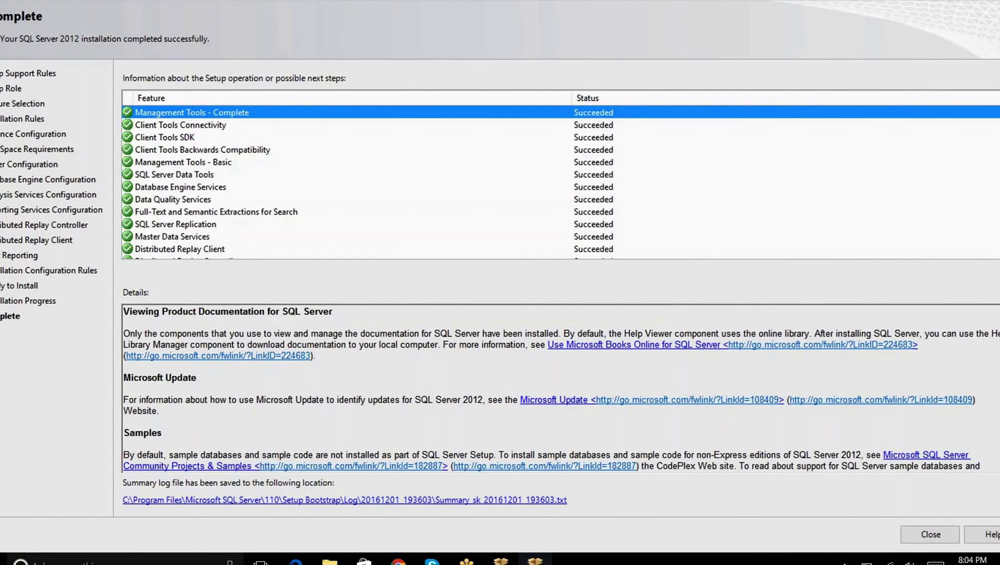
After setup shows every feature Succeeded, leave it and show the desktop
key("super+d")
Launch SQL Server Management Studio from the Microsoft SQL Server 2012 group in the Start menu
key("super")
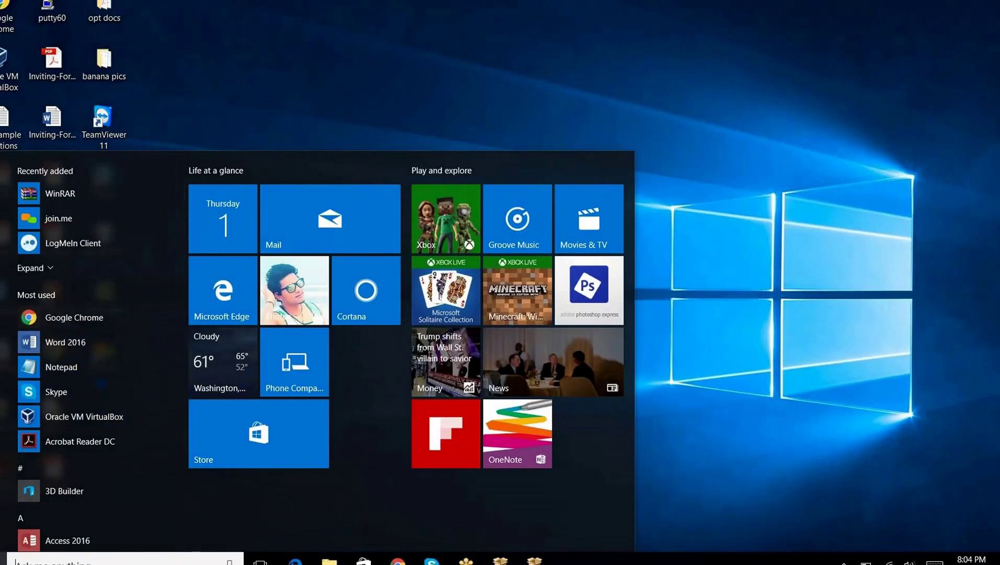
scroll(70, 502, "down", 10)
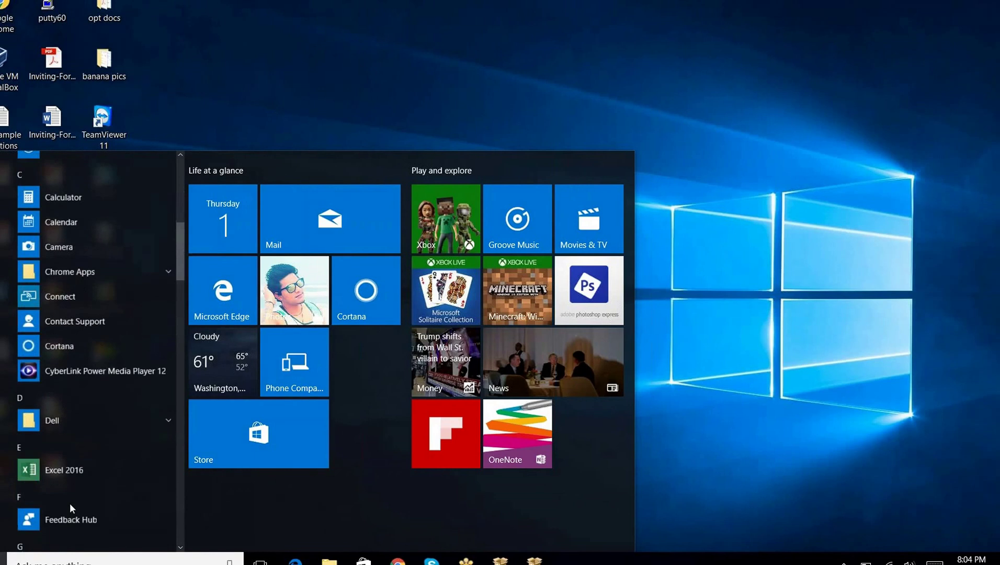
scroll(70, 505, "down", 10)
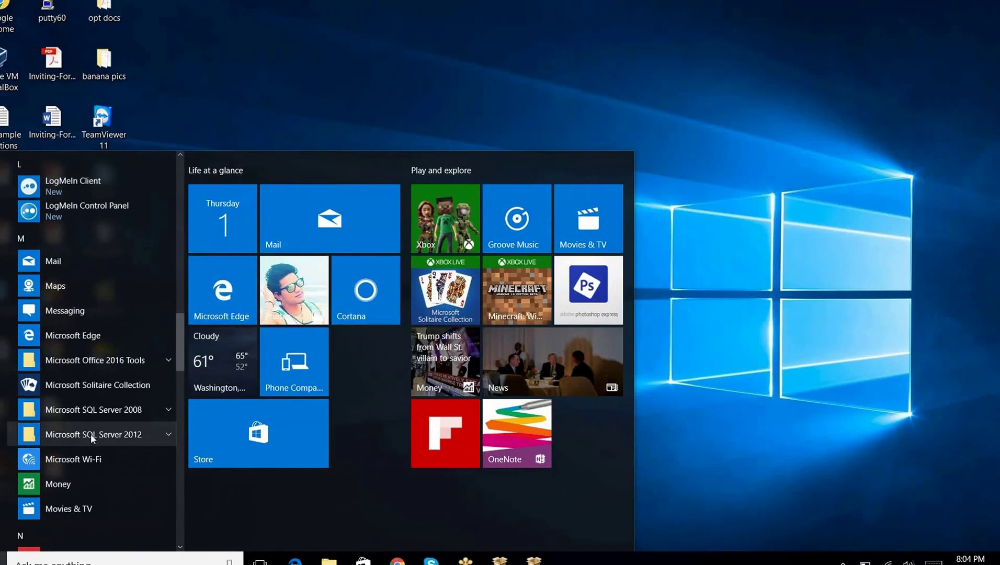
left_click(90, 434)
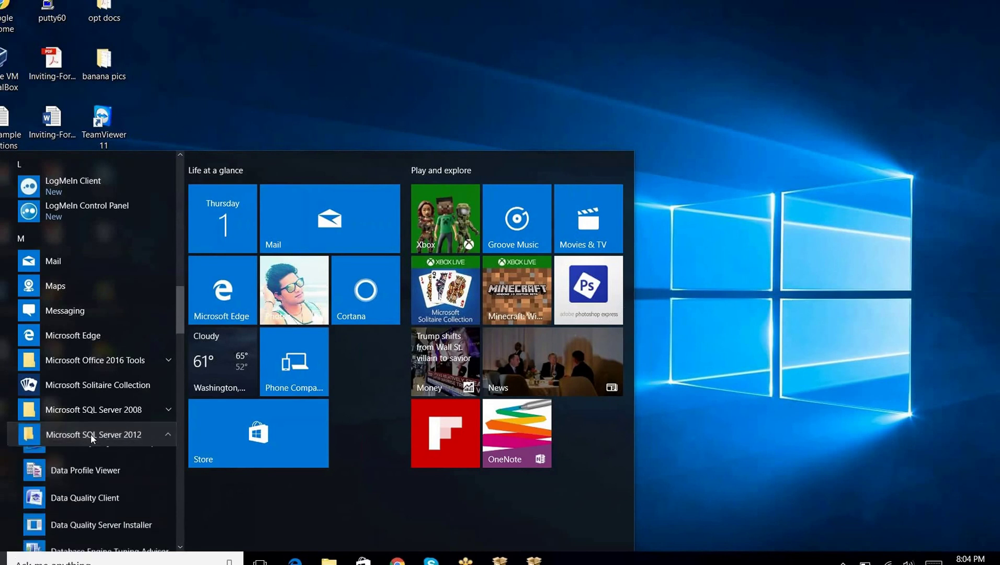
scroll(90, 433, "down", 5)
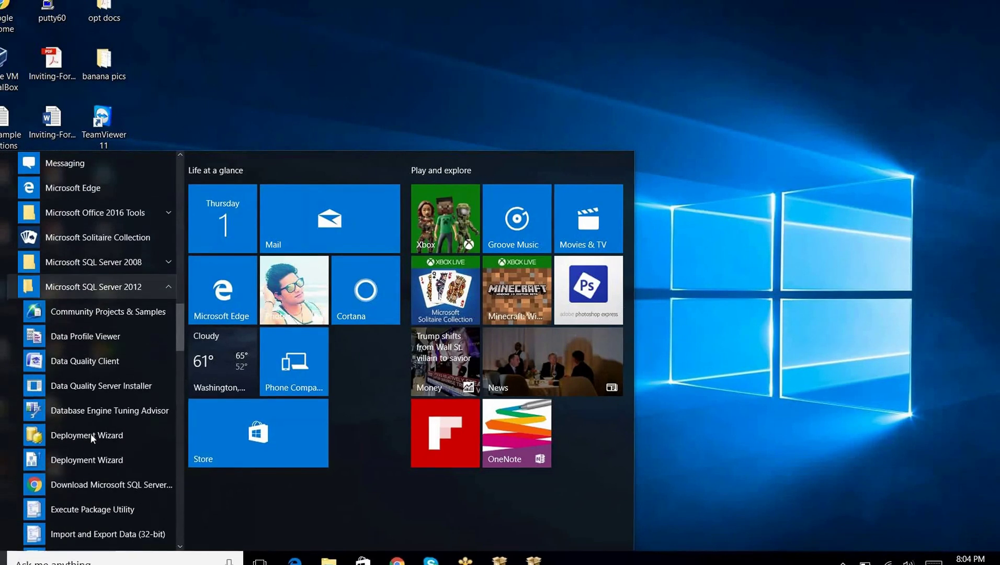
scroll(91, 434, "down", 4)
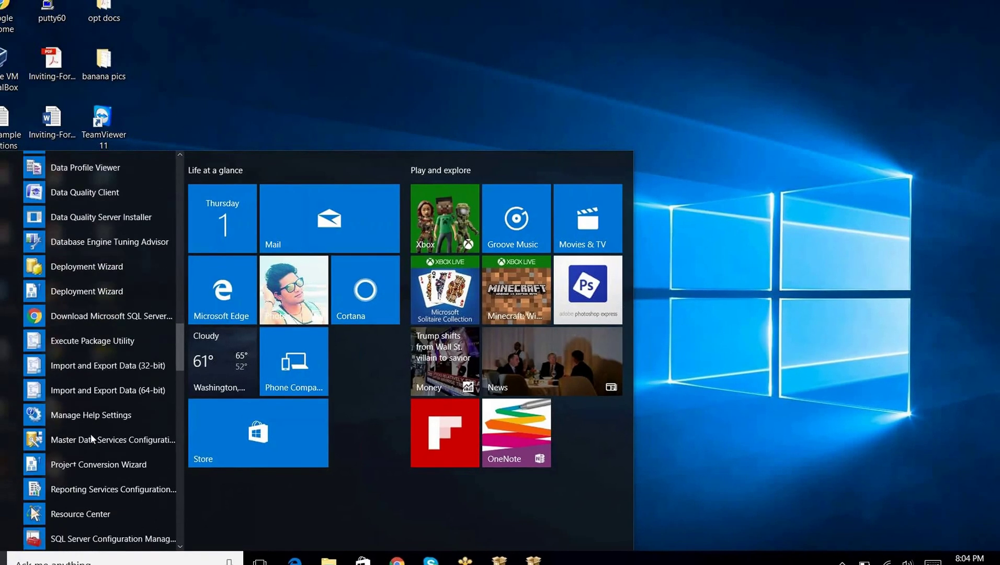
scroll(90, 434, "up", 1)
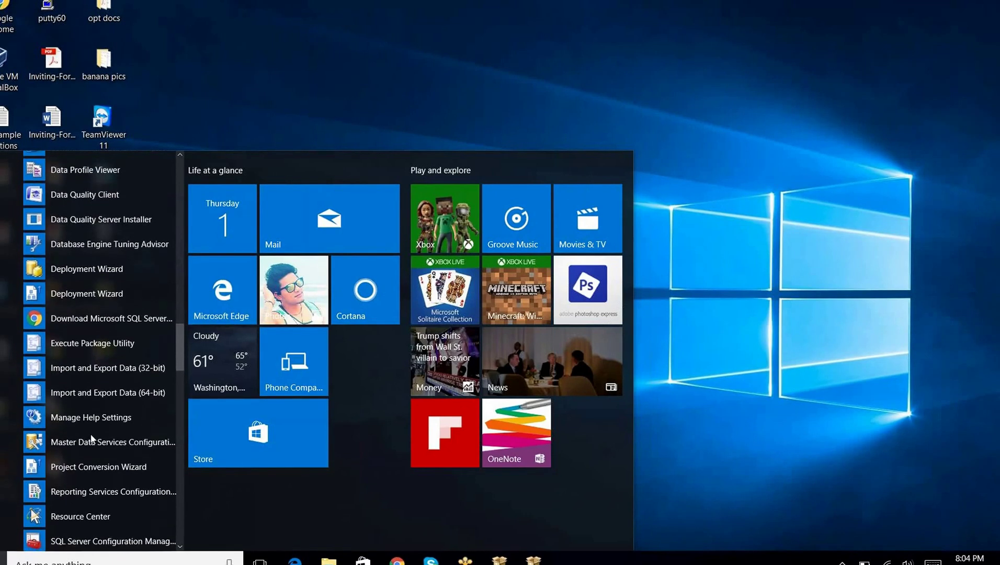
scroll(91, 439, "down", 1)
scroll(91, 433, "down", 4)
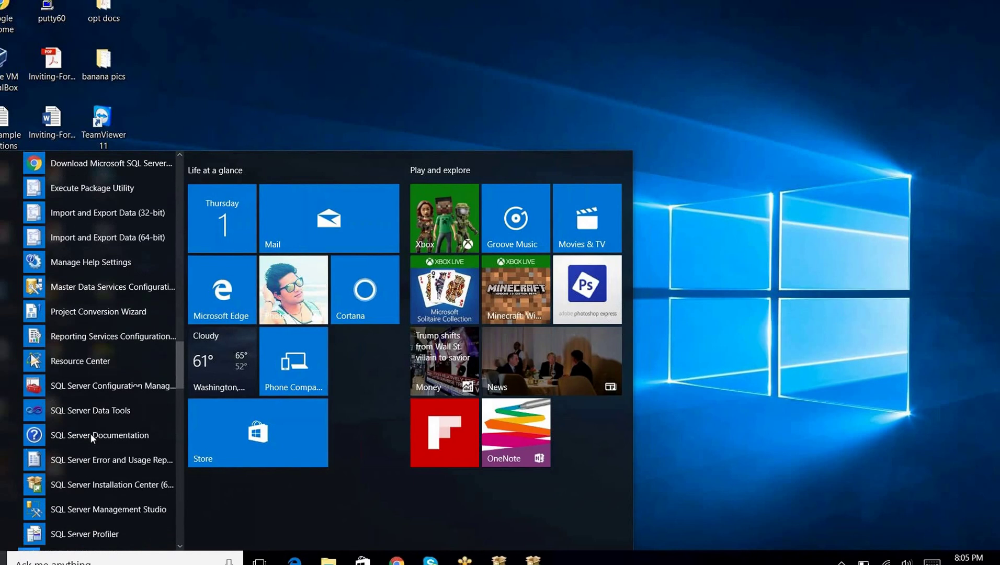
scroll(91, 436, "down", 1)
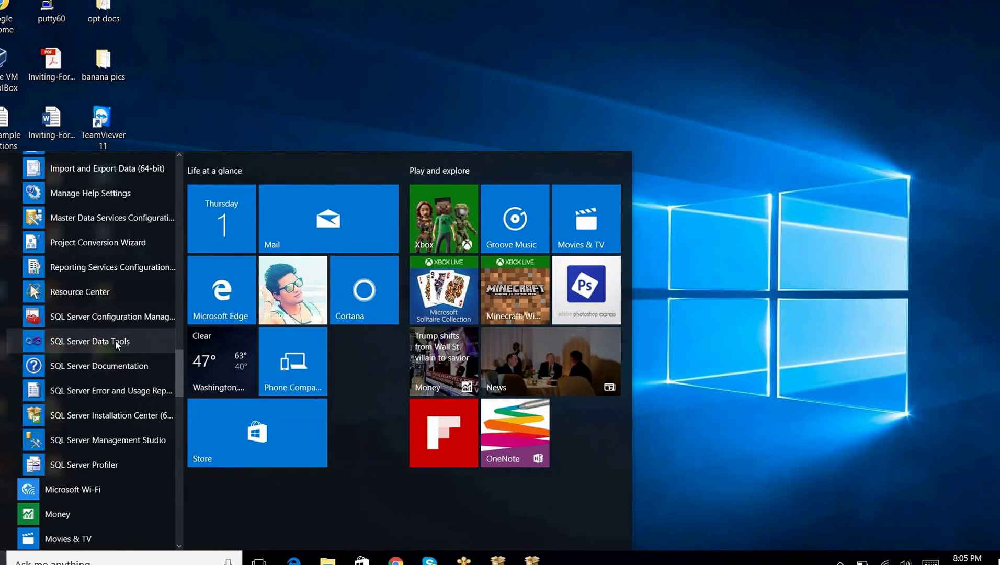
left_click(89, 440)
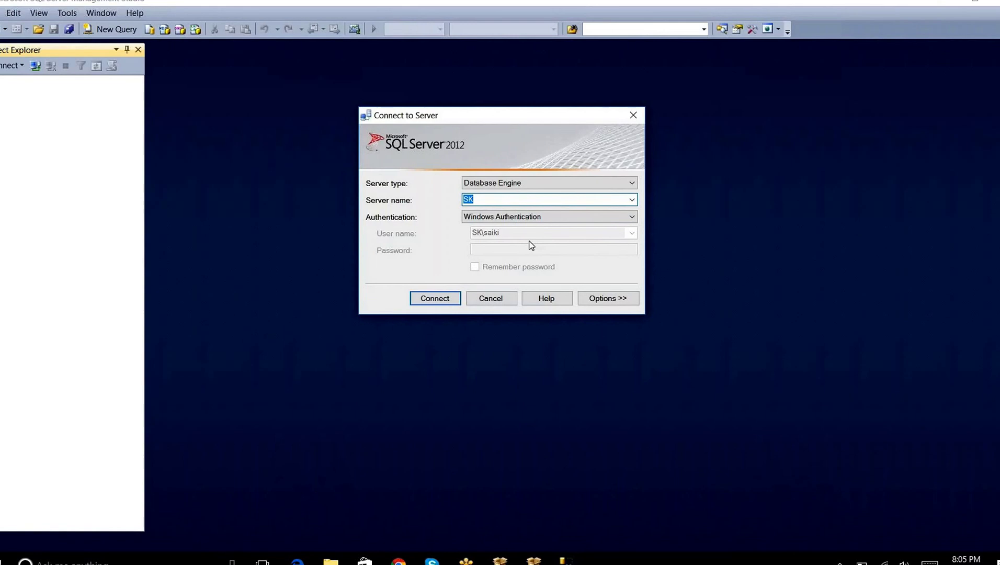
Check the authentication options, keep Windows Authentication, then bring up the Start menu
left_click(593, 219)
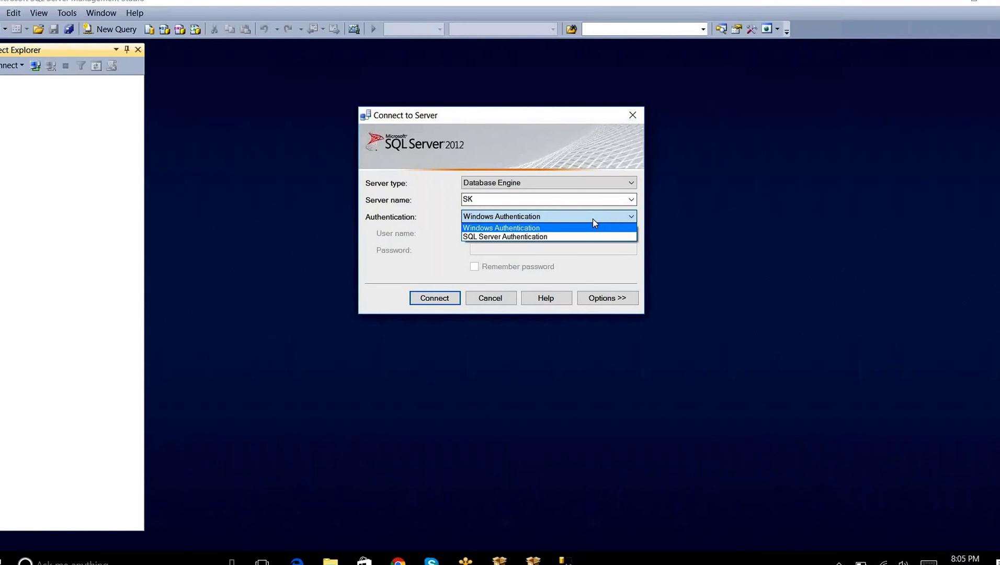
left_click(674, 231)
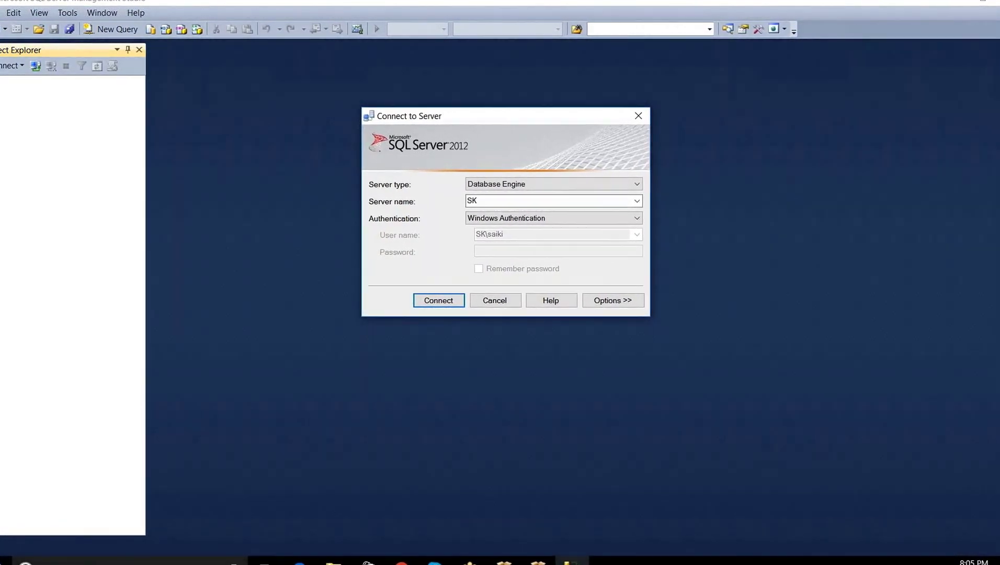
key("super")
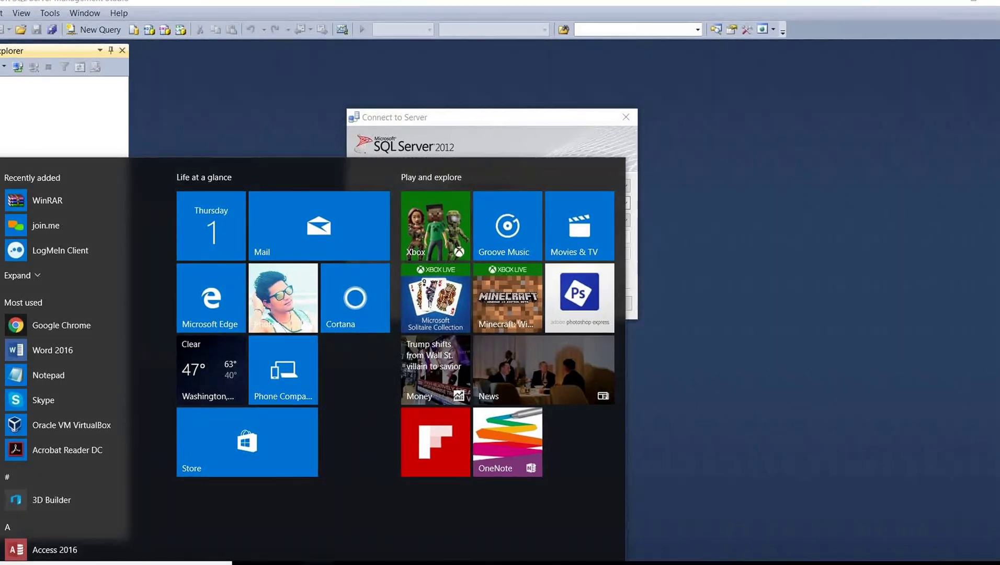
Show This PC in File Explorer, then start a Windows search for 'computer'
key("Escape")
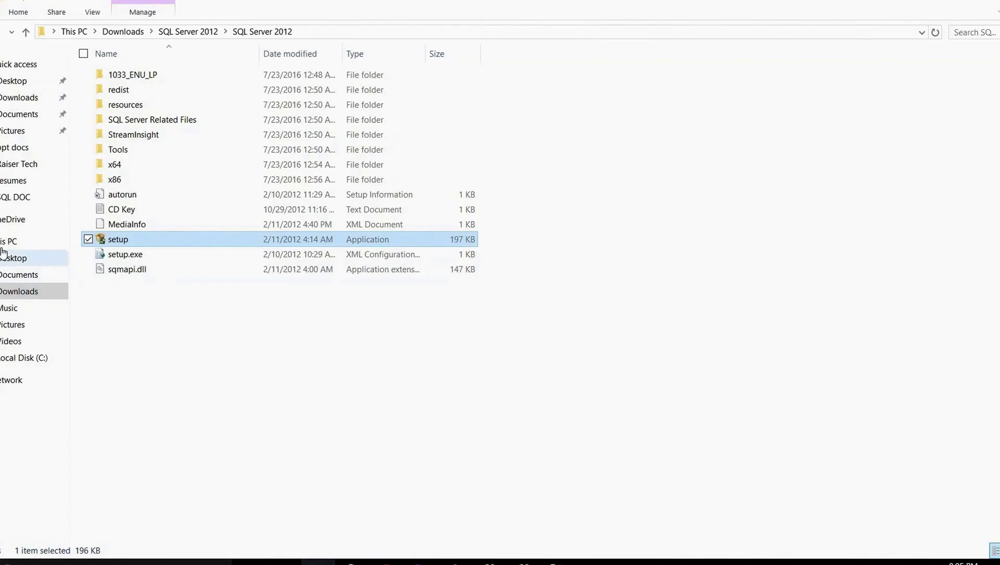
left_click(4, 242)
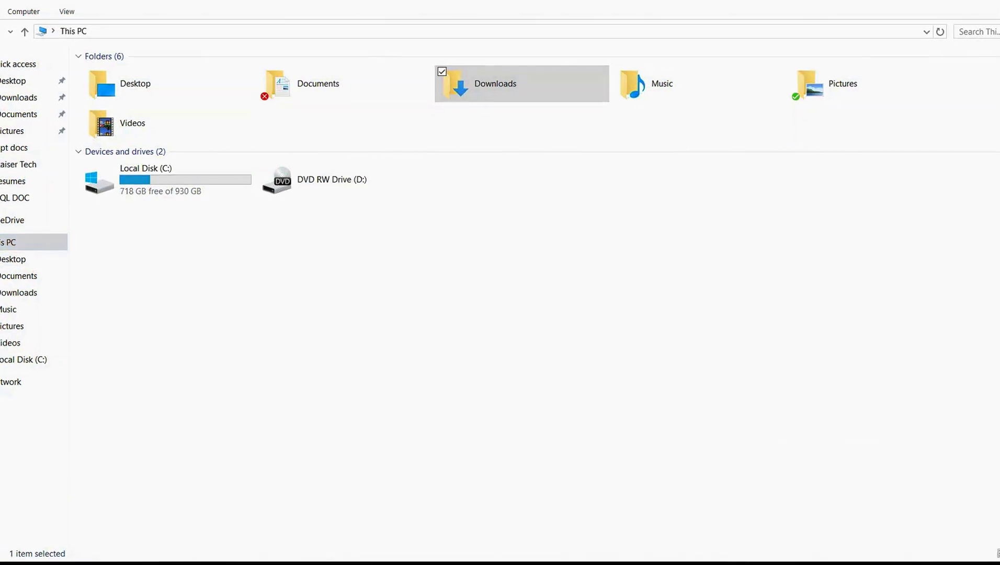
key("super")
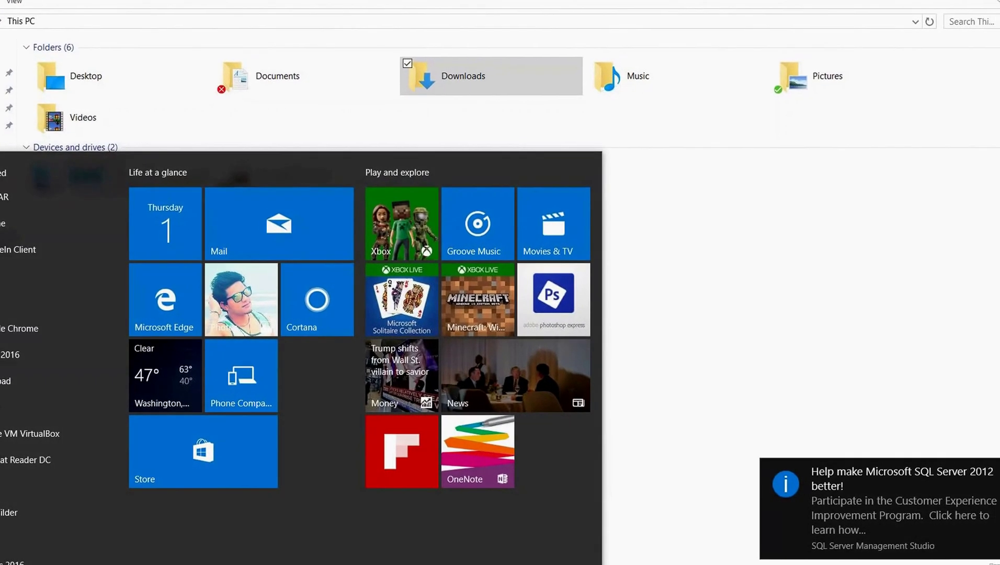
key("Escape")
key("super")
type("com")
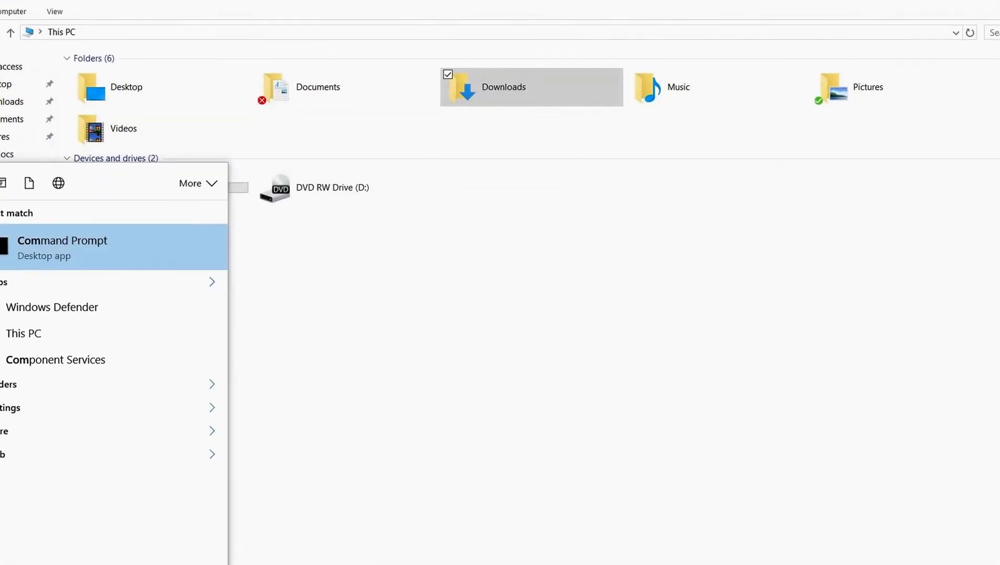
type("puter")
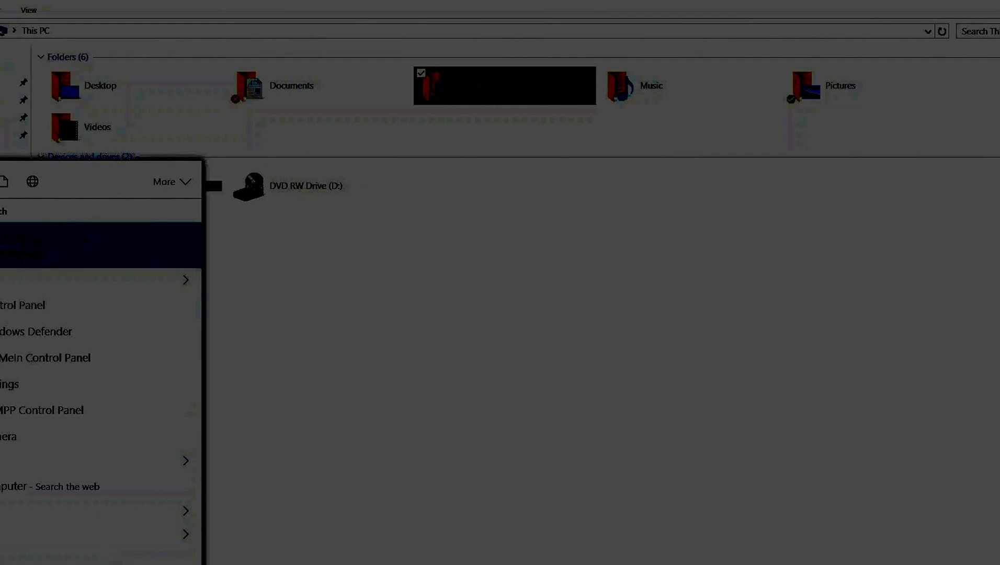
type("proprt")
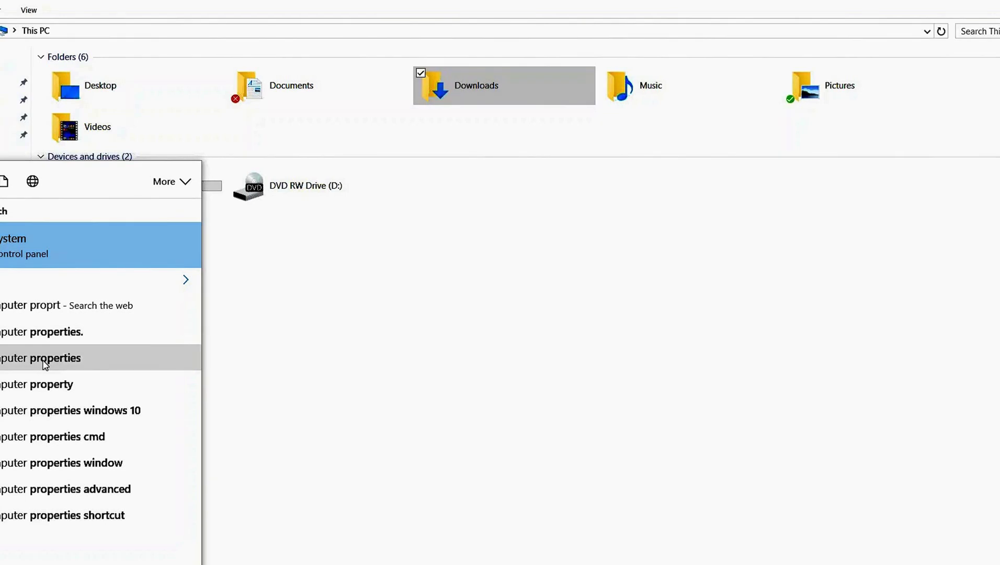
left_click(44, 365)
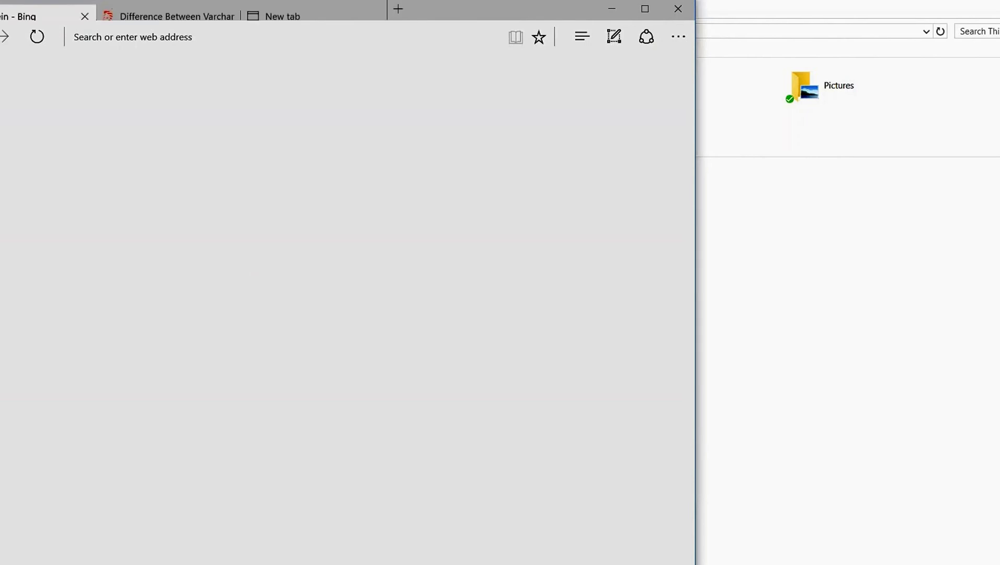
left_click(678, 8)
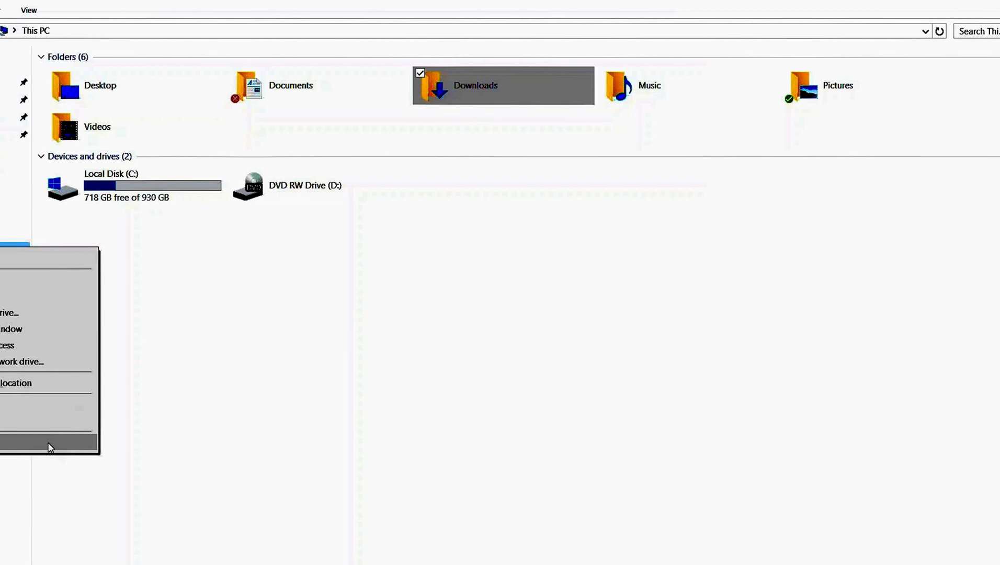
left_click(47, 442)
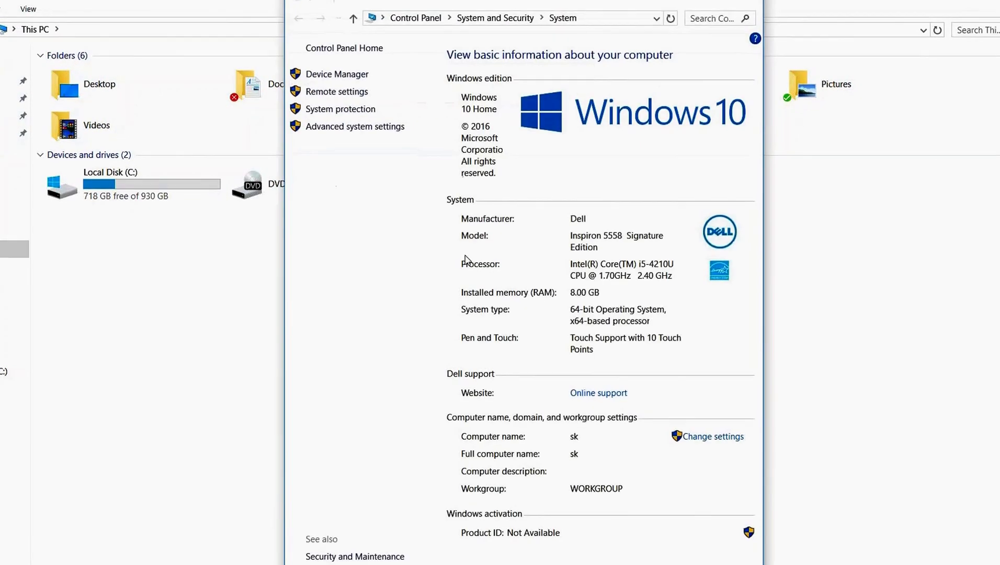
Maximize the System window to read the Dell Inspiron 5558 details, then minimize it
left_click(715, 4)
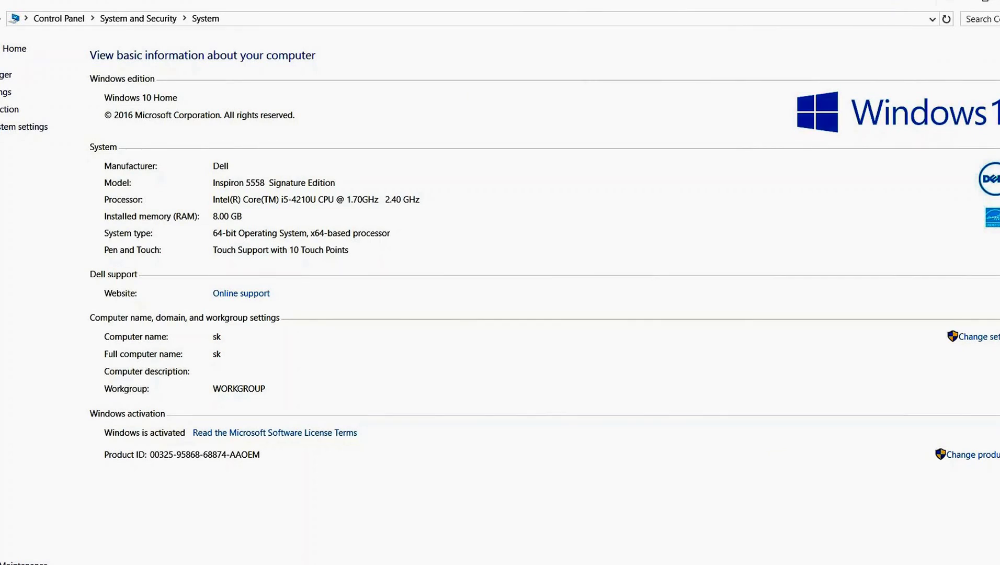
left_click(947, 3)
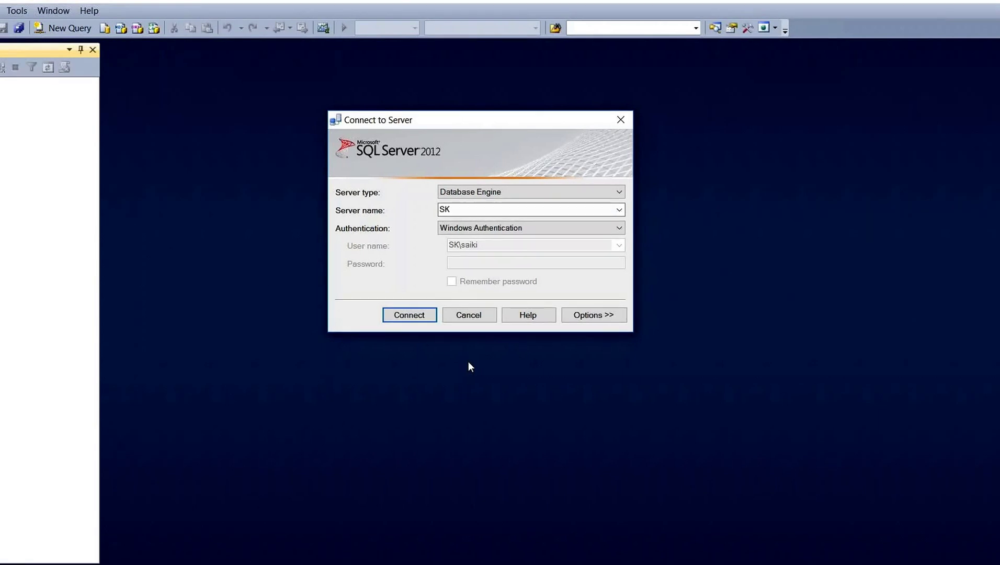
Connect to server SK using SQL Server Authentication as sa, with the password remembered
left_click(619, 228)
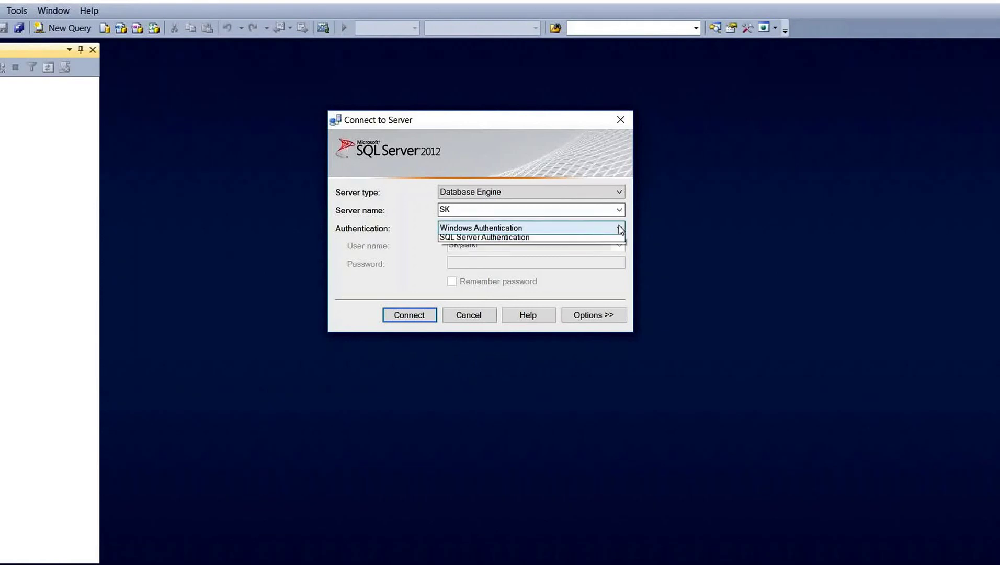
left_click(603, 250)
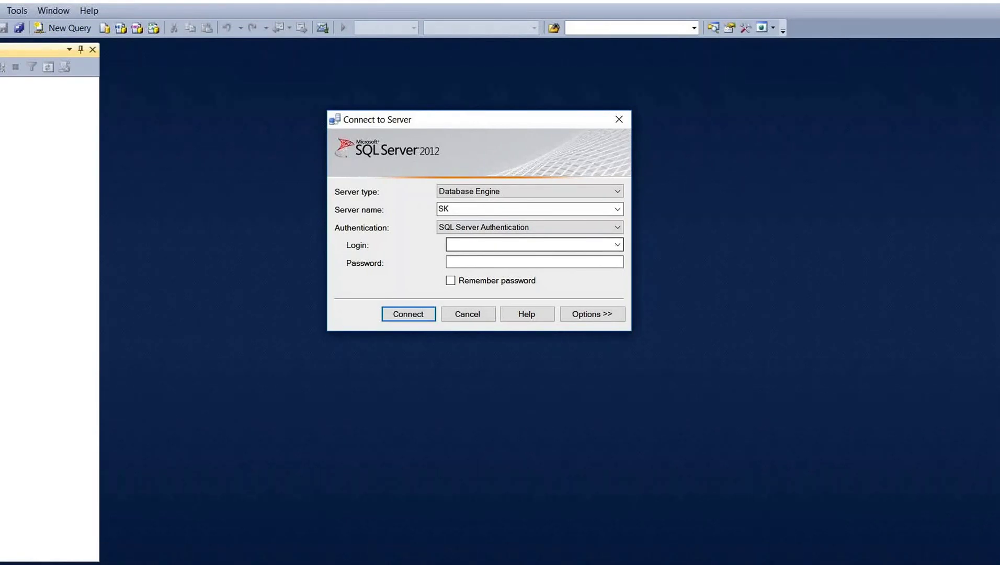
left_click(616, 244)
left_click(616, 244)
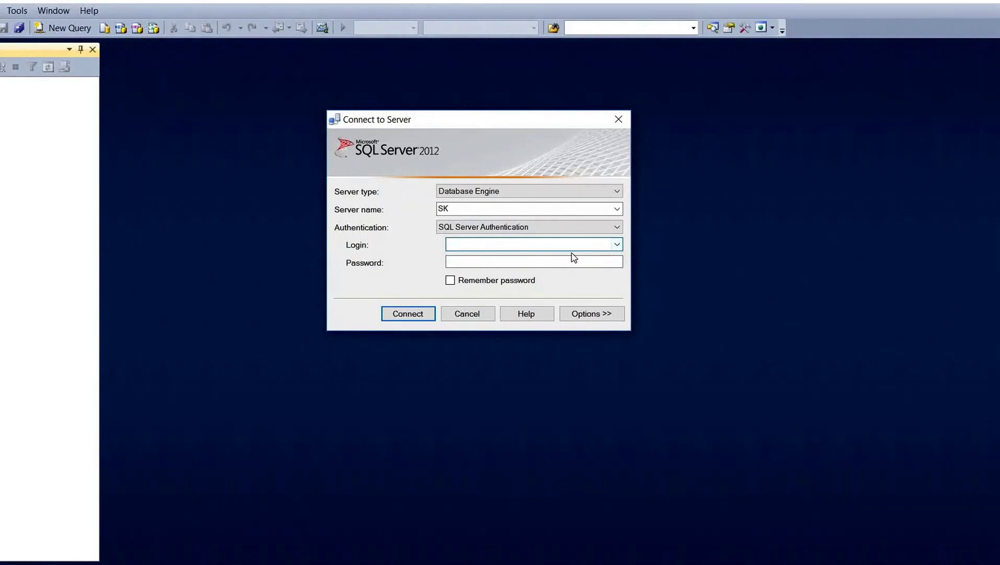
type("sa")
left_click(494, 259)
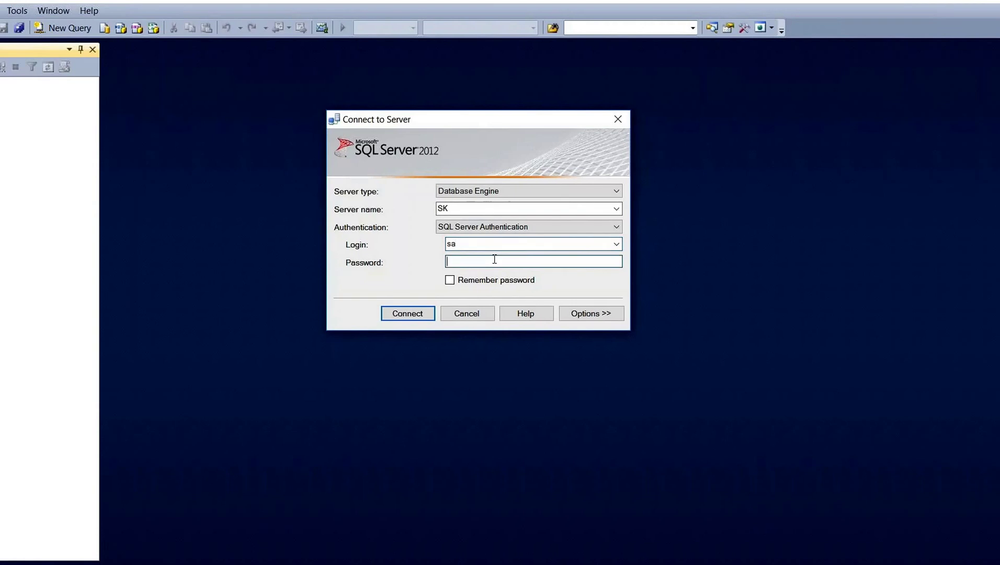
type("*******")
left_click(450, 280)
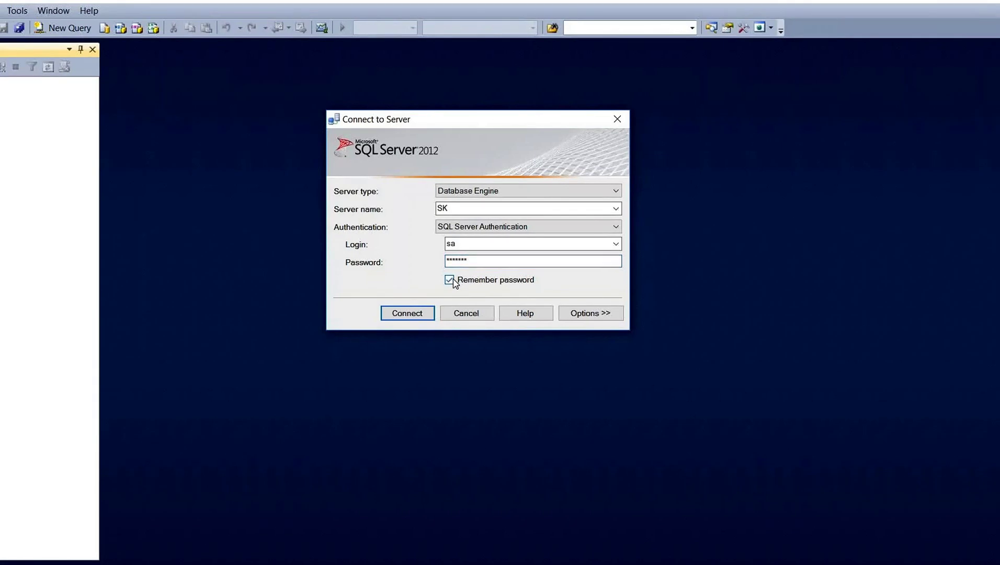
left_click(429, 315)
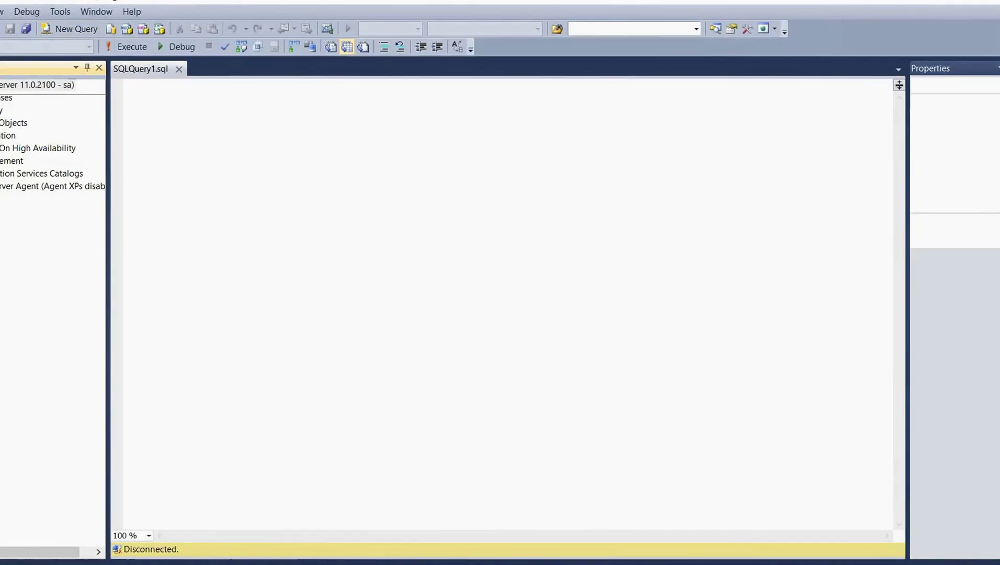
Open New Database from Object Explorer and enter 'MSBI Training' as the database name
right_click(7, 99)
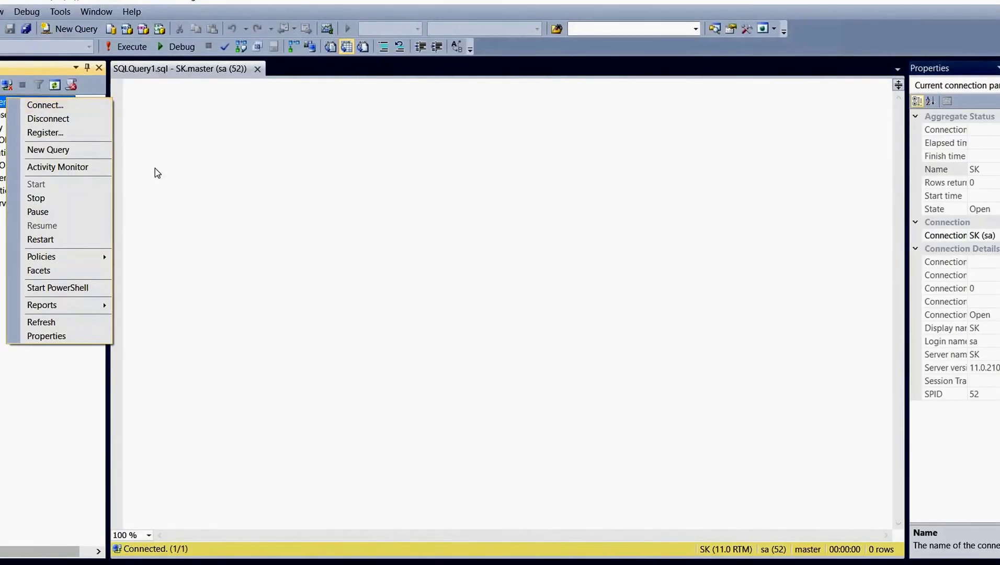
left_click(154, 172)
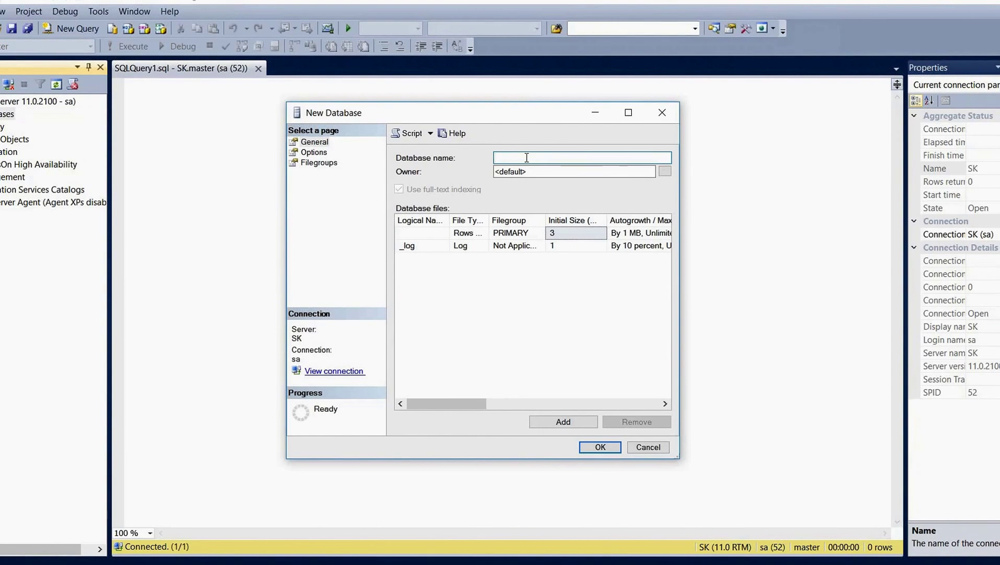
type("SQL")
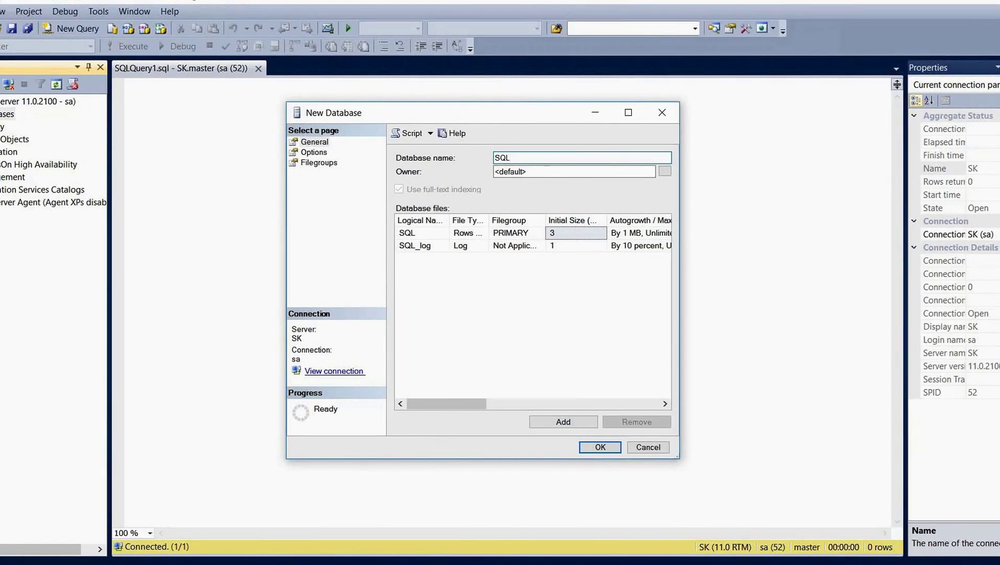
key("BackSpace")
key("BackSpace")
key("BackSpace")
type("Traing")
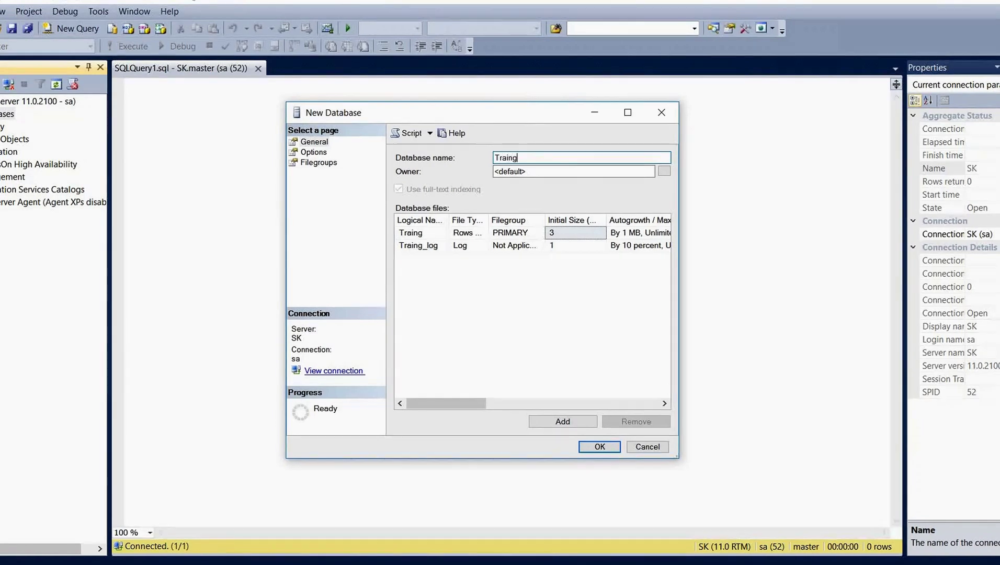
key("BackSpace")
type("ing")
key("Home")
type("MSN")
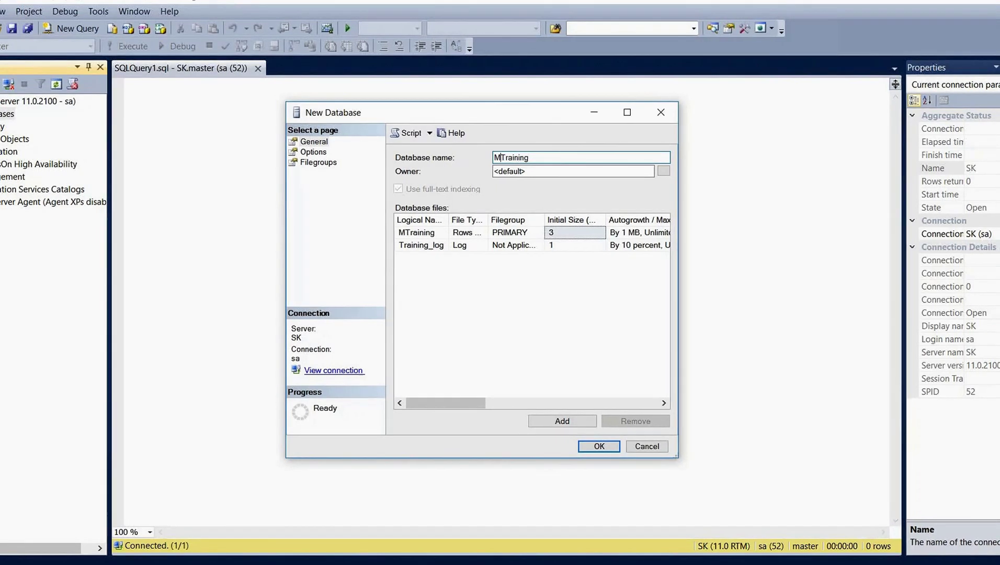
key("BackSpace")
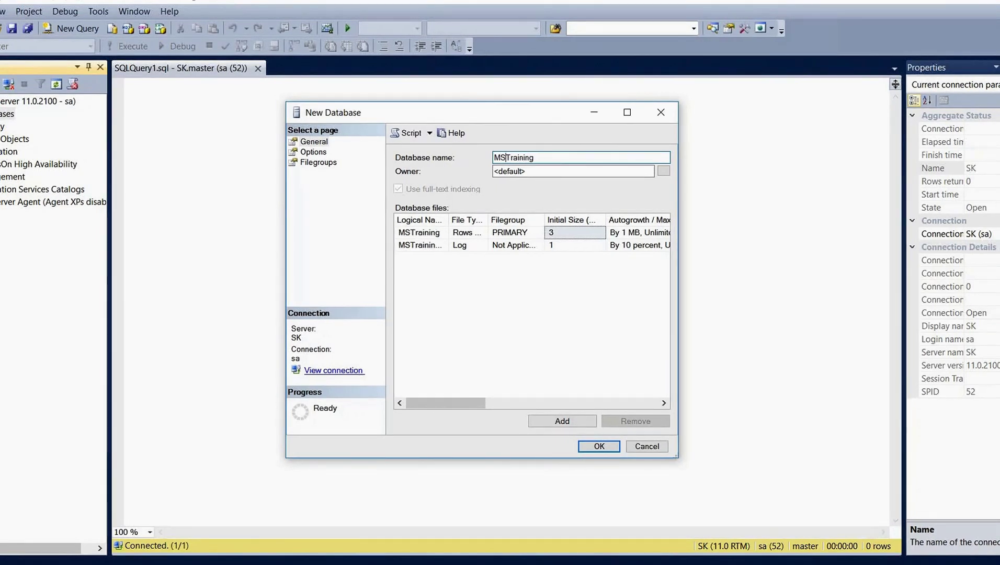
type("BI")
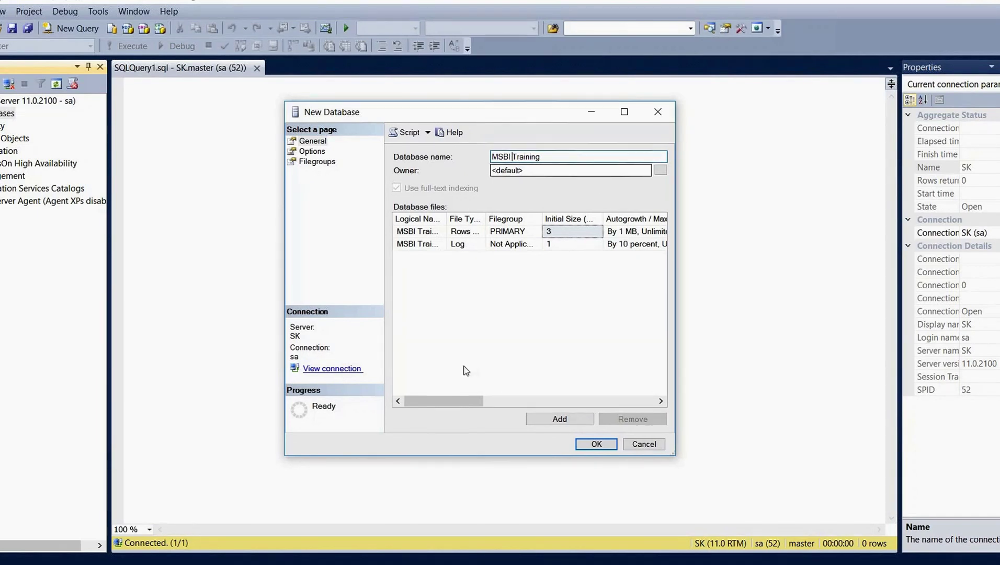
Review the Database files paths and submit MSBI Training, which fails with error 5170
left_click_drag(449, 403, 567, 386)
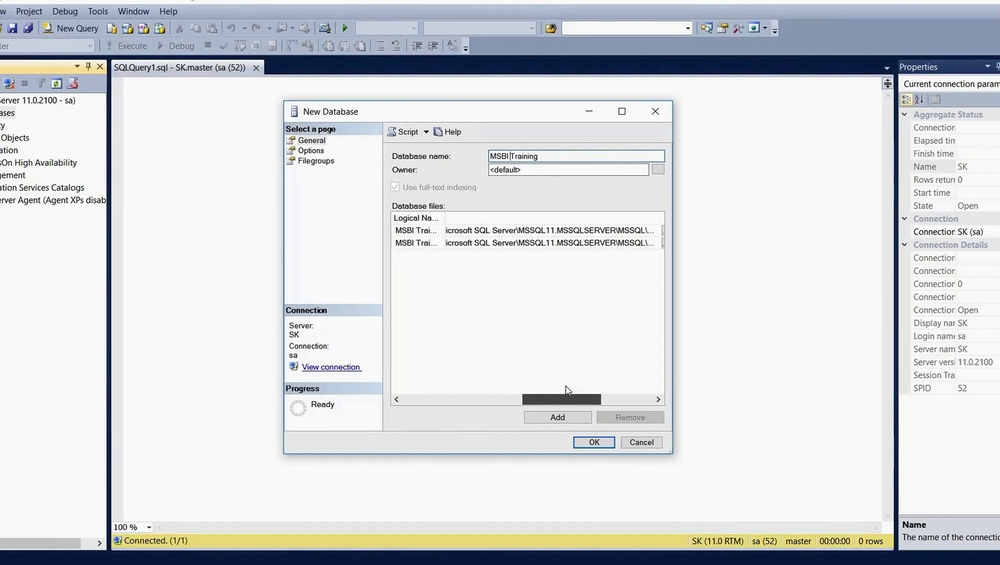
left_click_drag(567, 390, 597, 390)
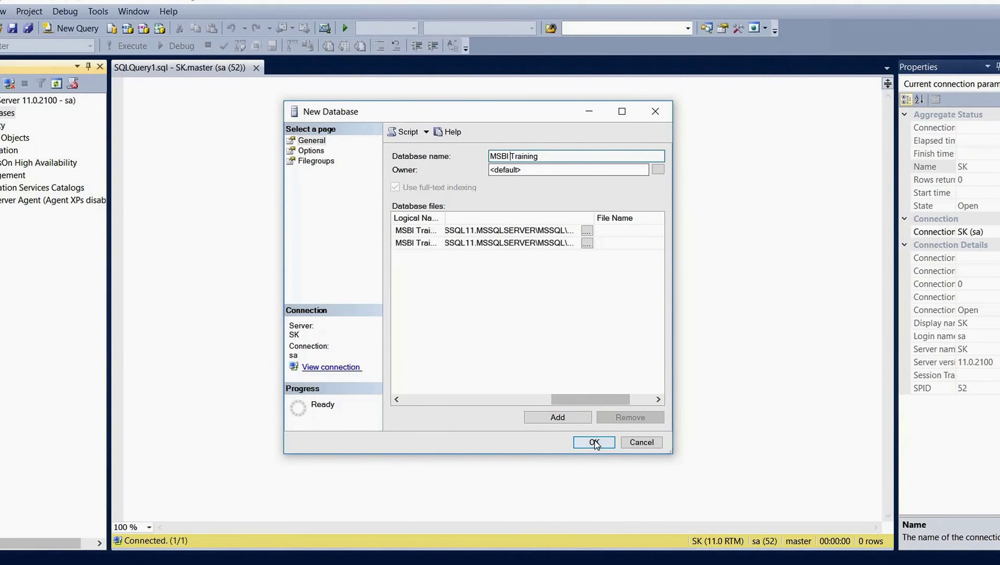
left_click(595, 443)
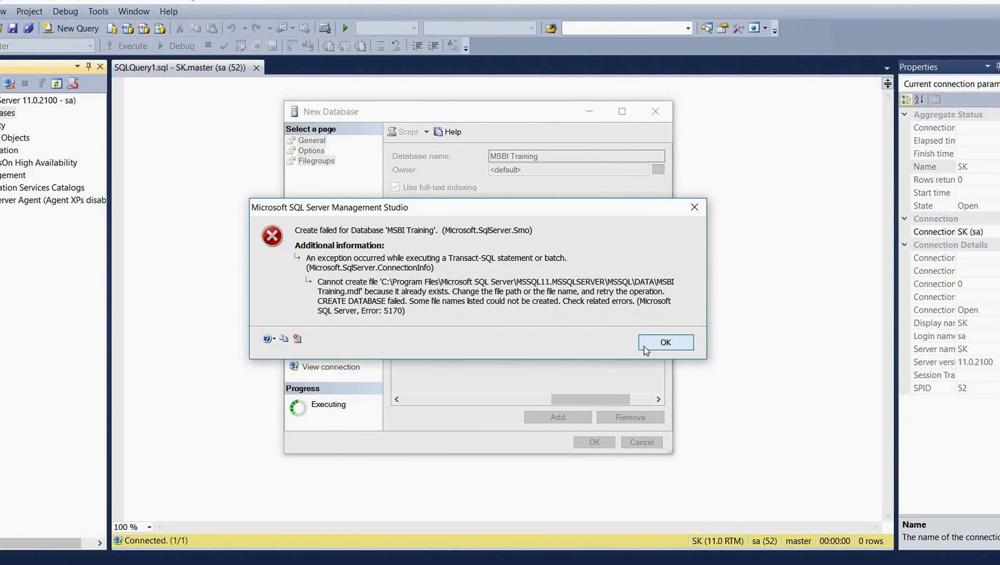
Dismiss the error, change the database name from 'MSBI Training' to 'Training', and submit it
left_click(666, 342)
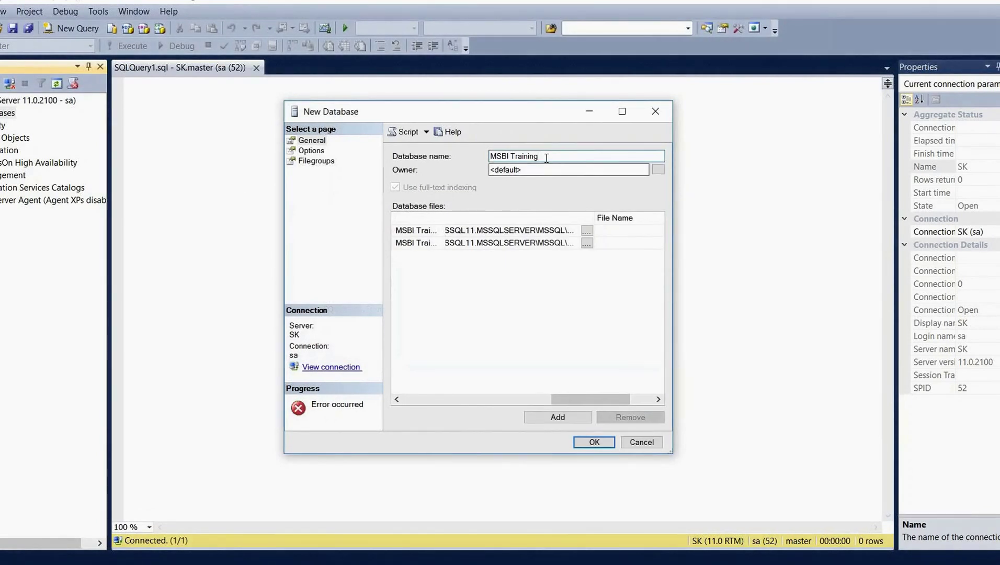
key("BackSpace")
key("BackSpace")
key("BackSpace")
key("BackSpace")
key("BackSpace")
key("BackSpace")
key("BackSpace")
key("BackSpace")
key("BackSpace")
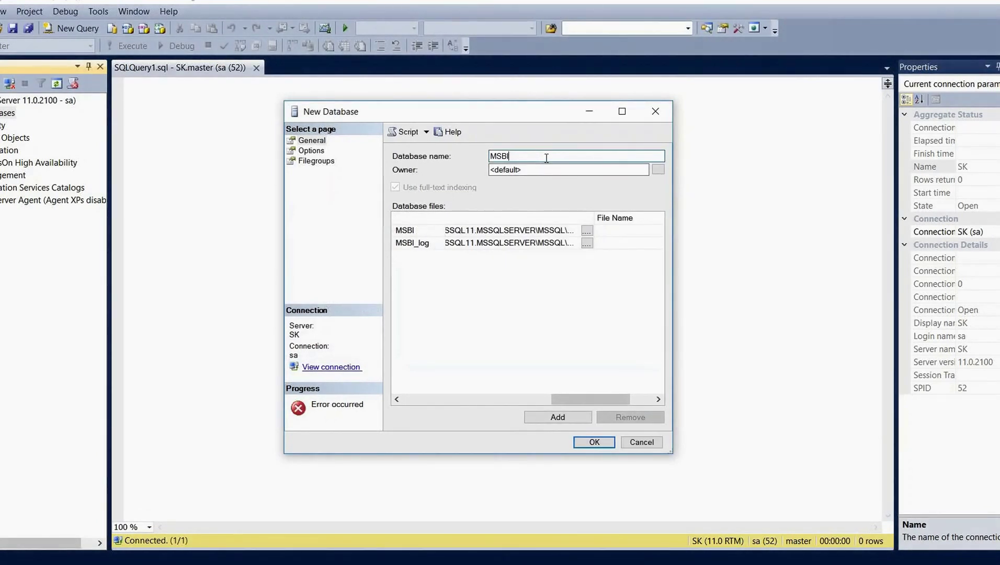
key("BackSpace")
key("BackSpace")
key("BackSpace")
key("BackSpace")
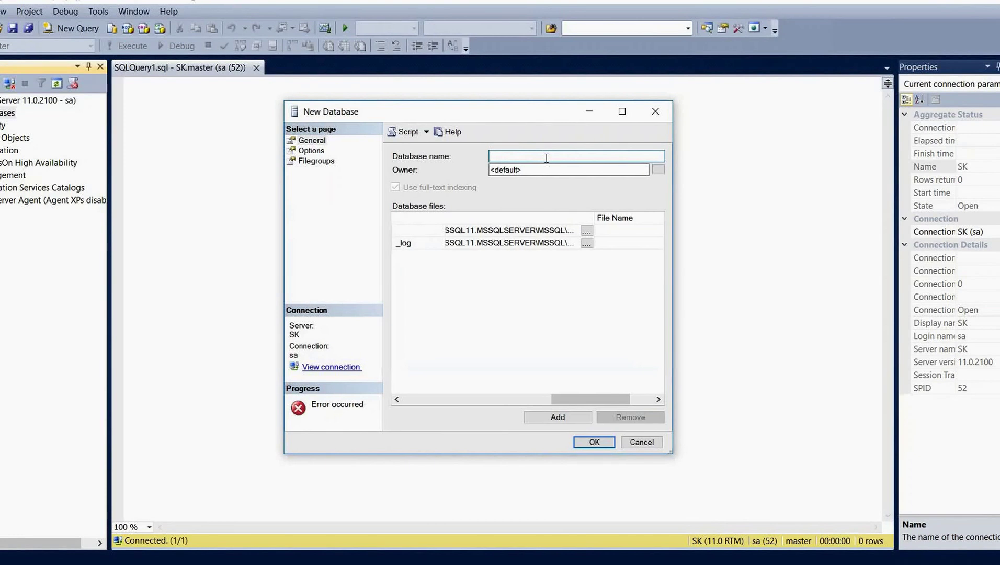
type("Training")
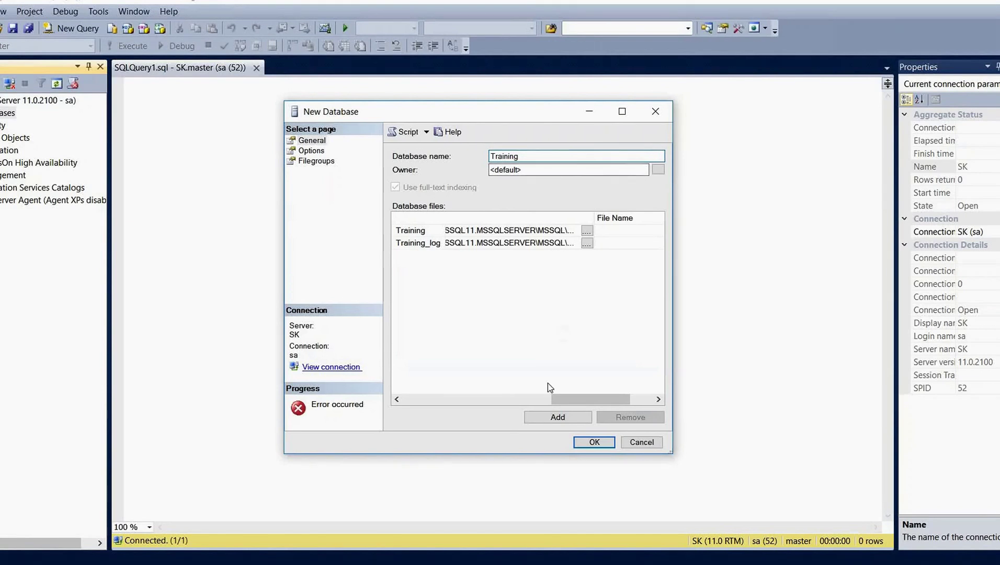
left_click(587, 443)
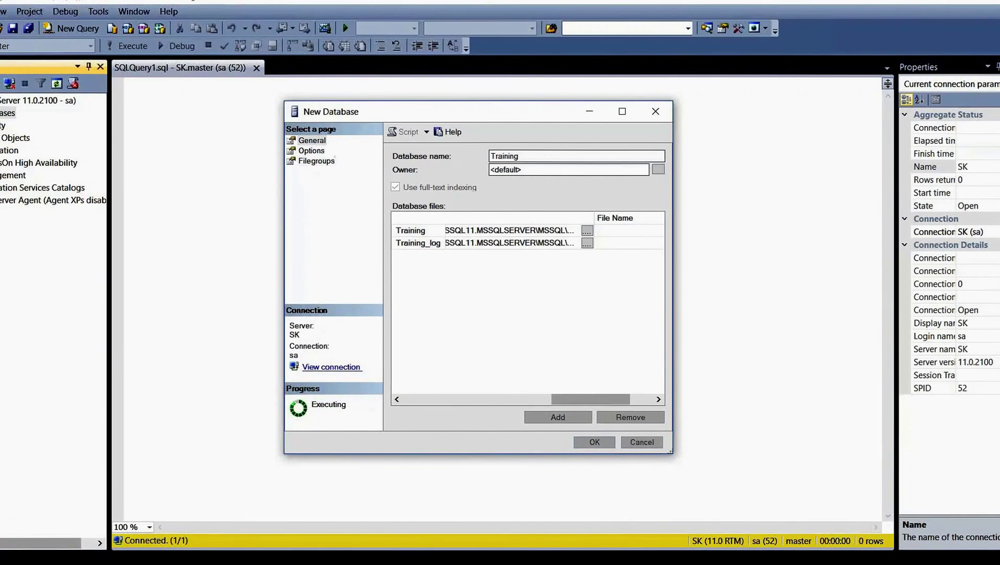